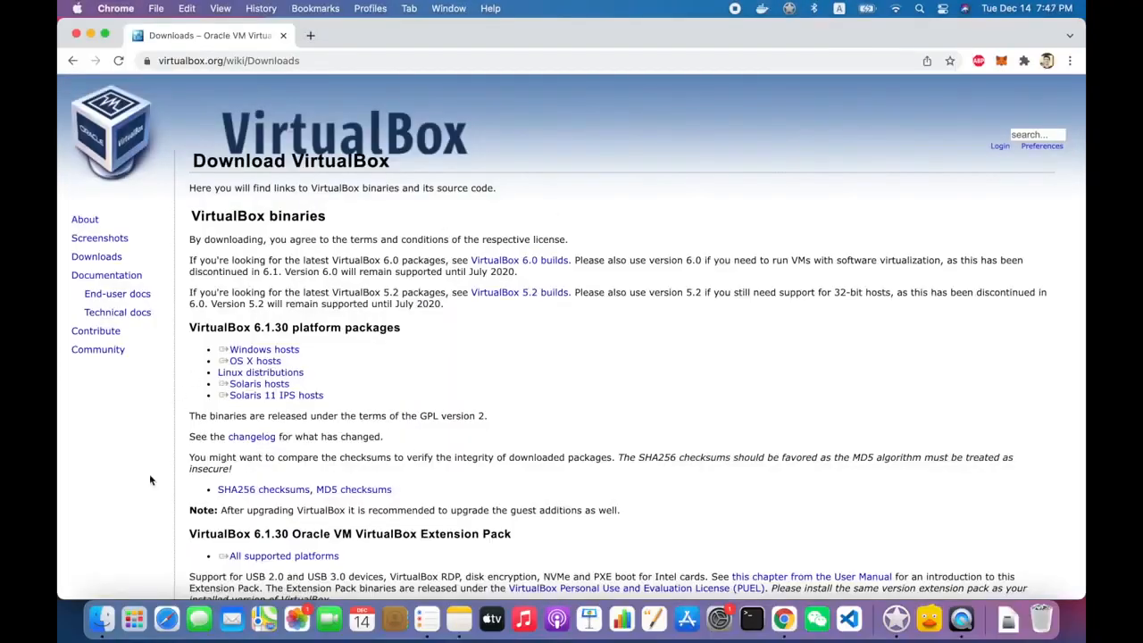
- Show the Downloads folder in Finder and select the VirtualBox-6.1.30 .dmg disk image
left_click(102, 618)
left_click(347, 295)
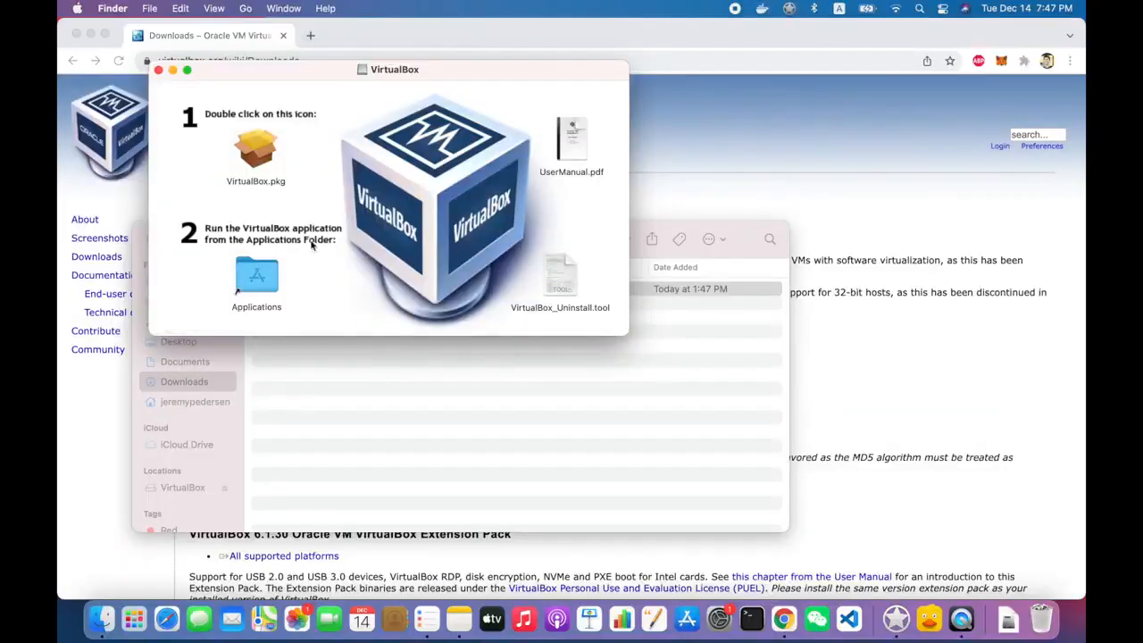
- Run the VirtualBox.pkg installer through a standard install, authorizing with the account password
double_click(268, 154)
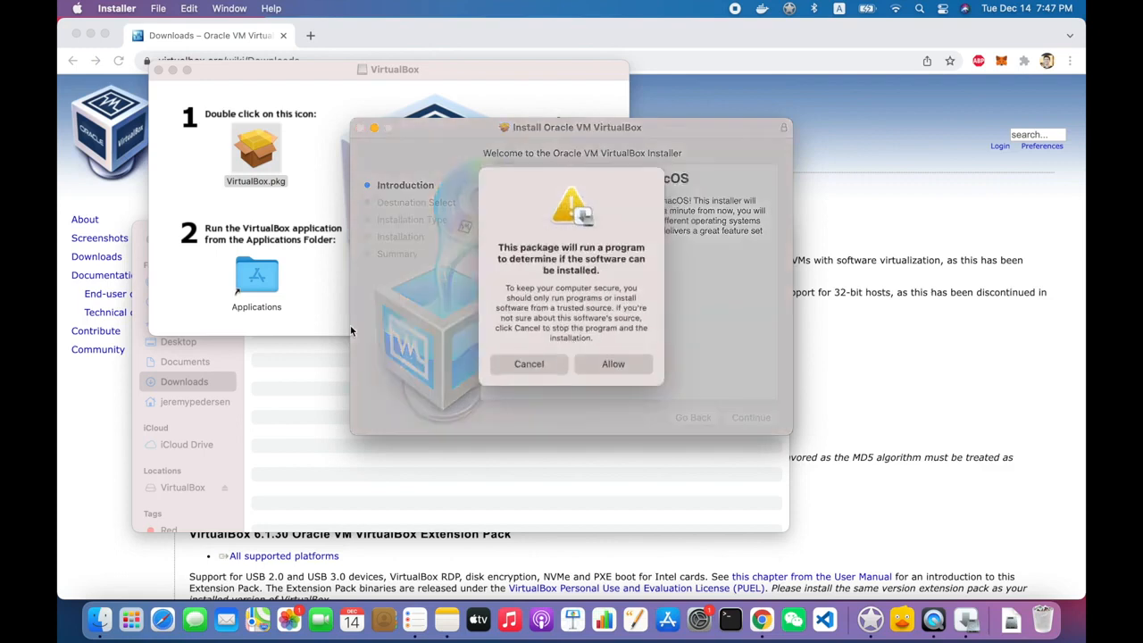
left_click(613, 363)
left_click(750, 416)
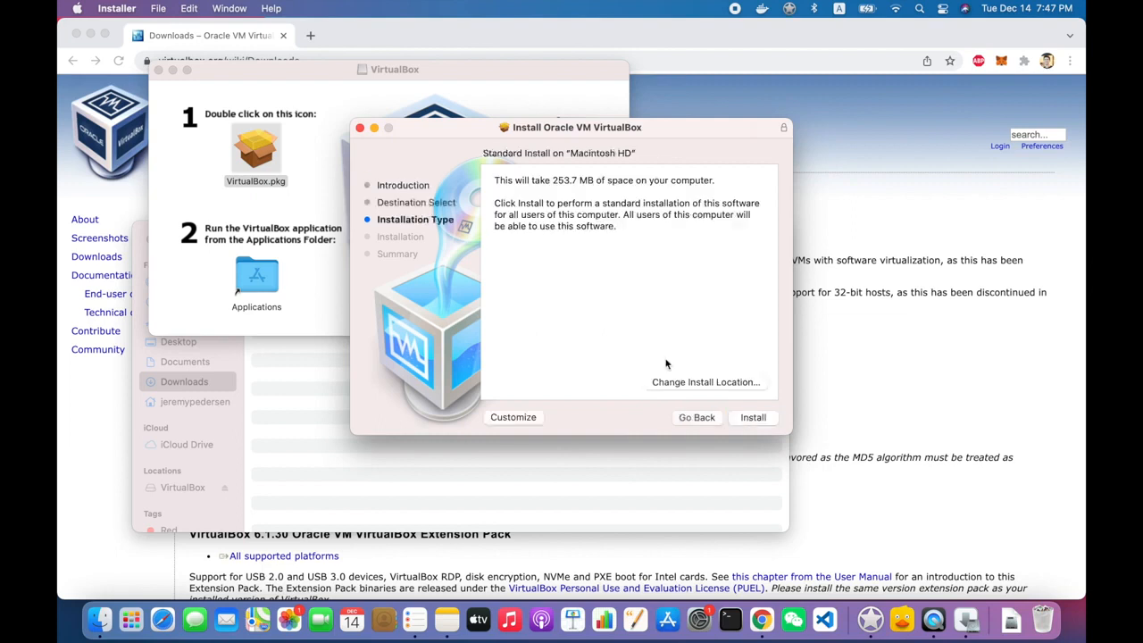
left_click(753, 417)
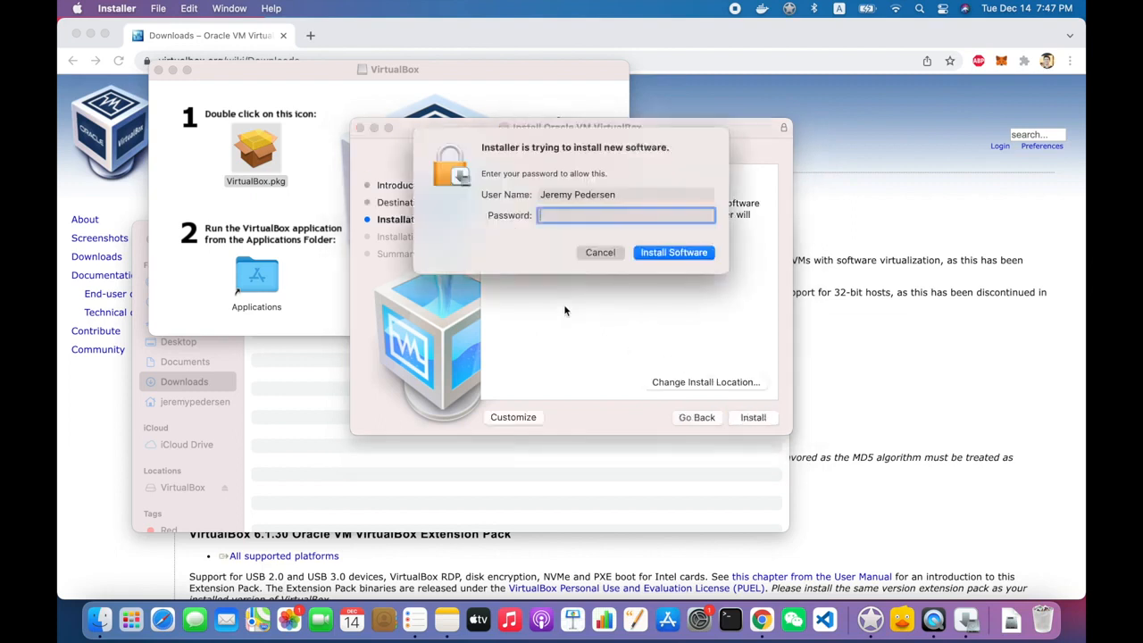
type("•••••••••••••••••••••••••••")
key("Return")
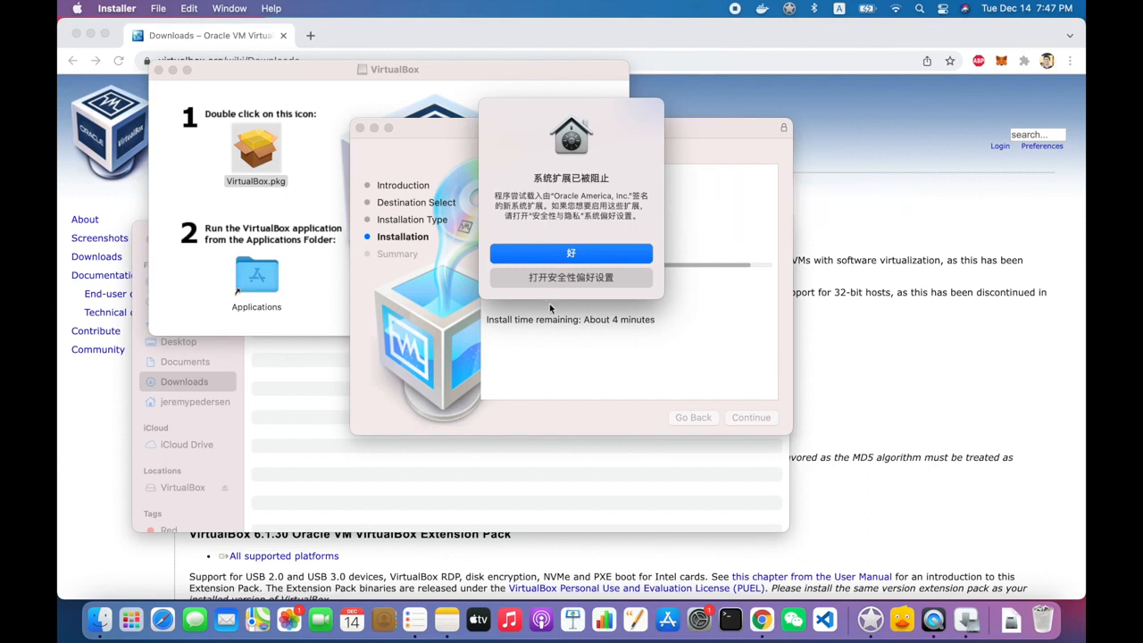
- Dismiss the blocked extension notice, close the finished installer, and move it to the Trash
left_click(551, 257)
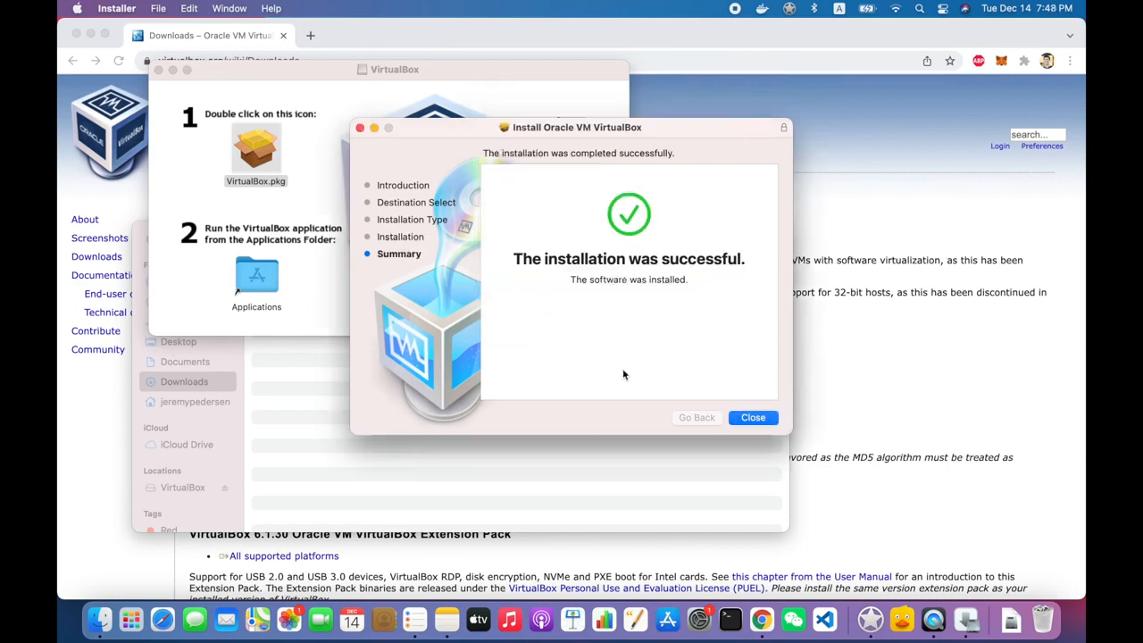
left_click(741, 411)
left_click(609, 347)
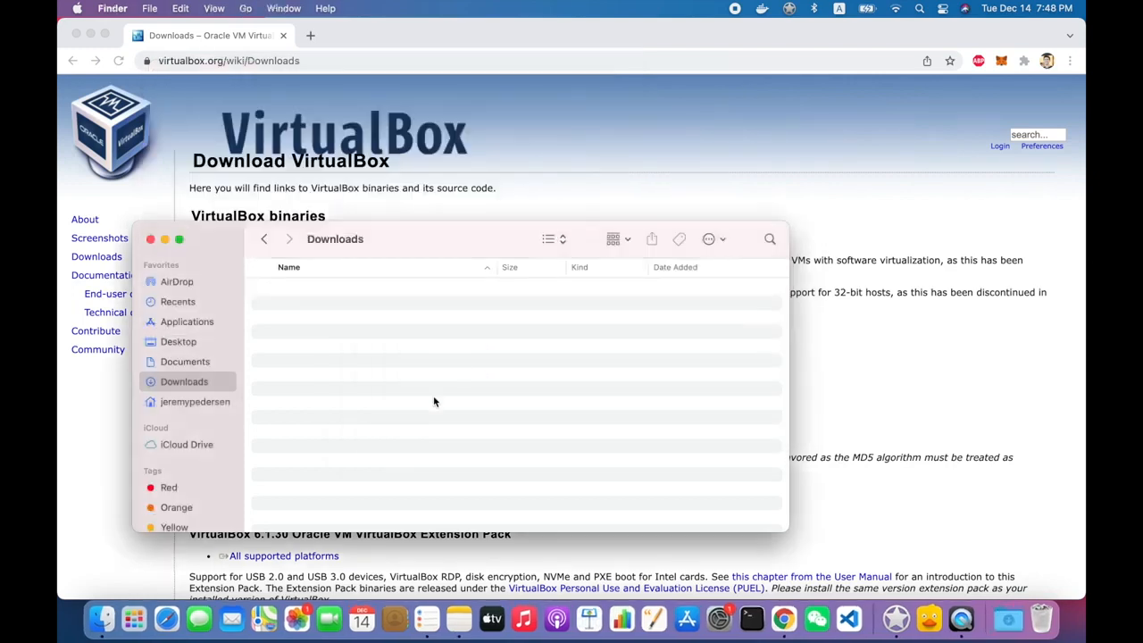
- Search 'vir' in the app launcher and launch VirtualBox
scroll(221, 412, "down", 3)
scroll(222, 412, "up", 3)
key("F4")
type("virt")
key("Return")
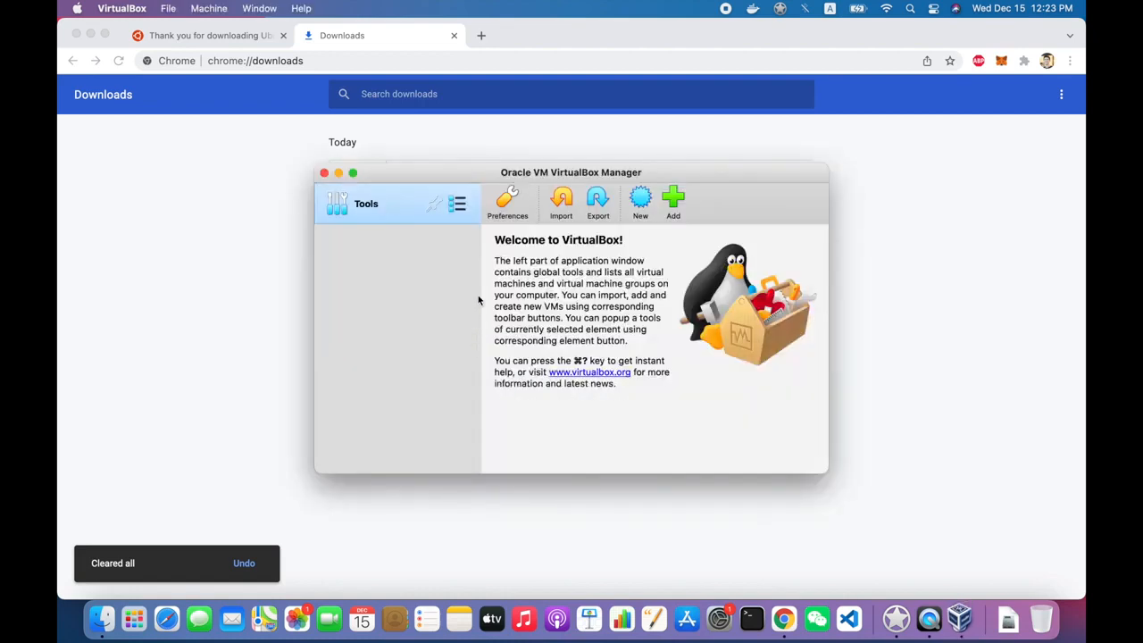
- Start a new VM named Ubuntu21Vanilla, Ubuntu (64-bit), with 4096 MB of memory
left_click(640, 198)
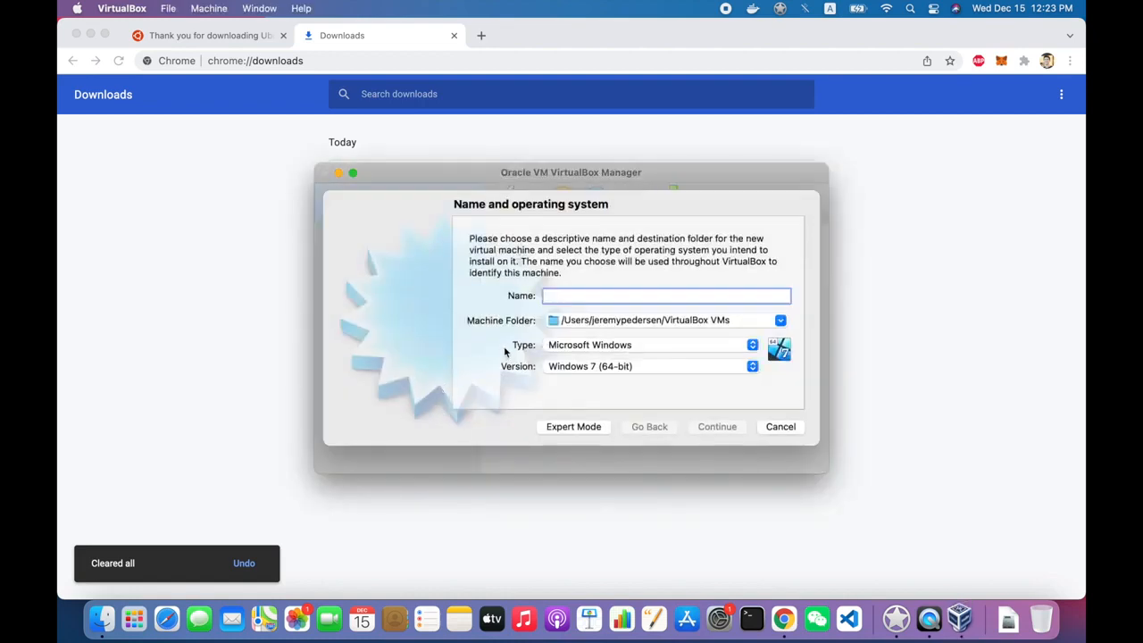
type("Ubuntu")
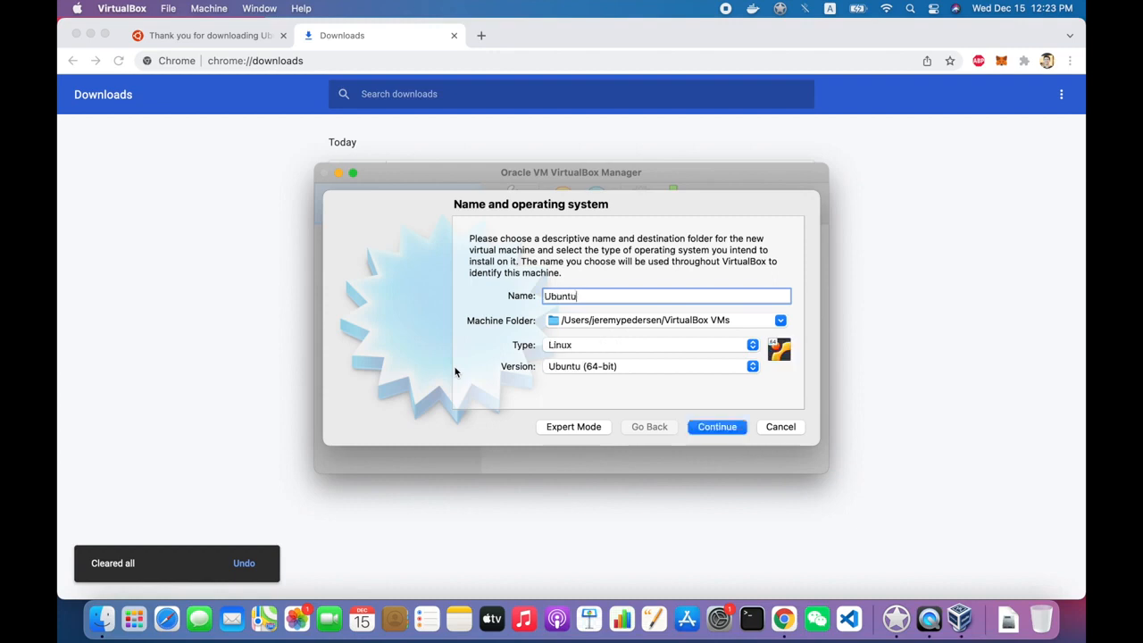
type("21")
type("Vanilla")
left_click(630, 369)
left_click(637, 373)
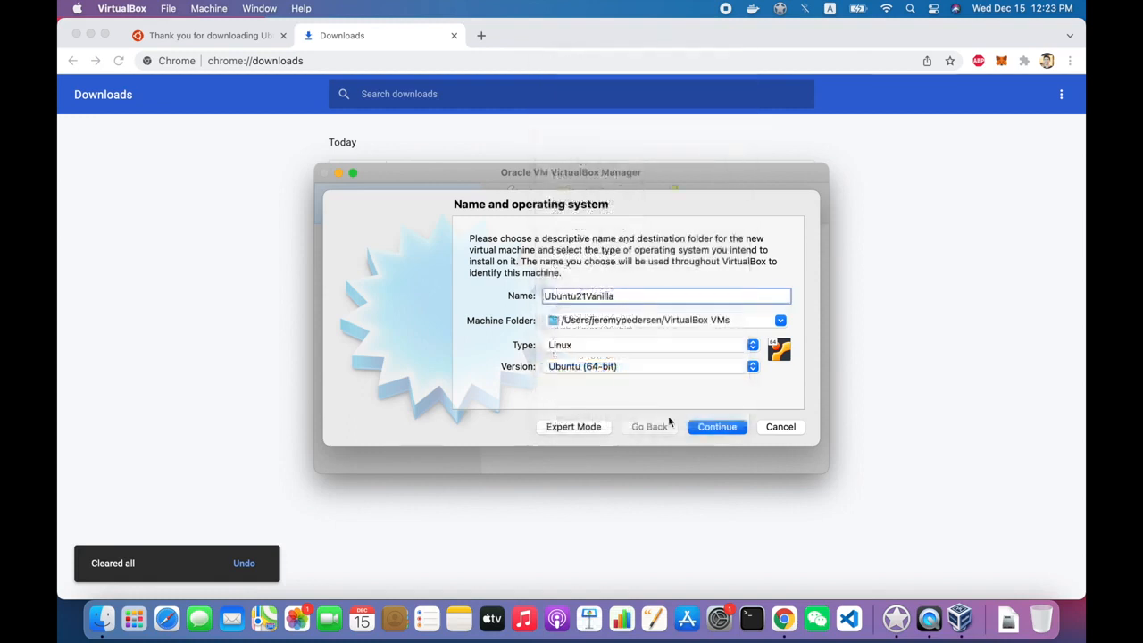
left_click(717, 427)
key("Tab")
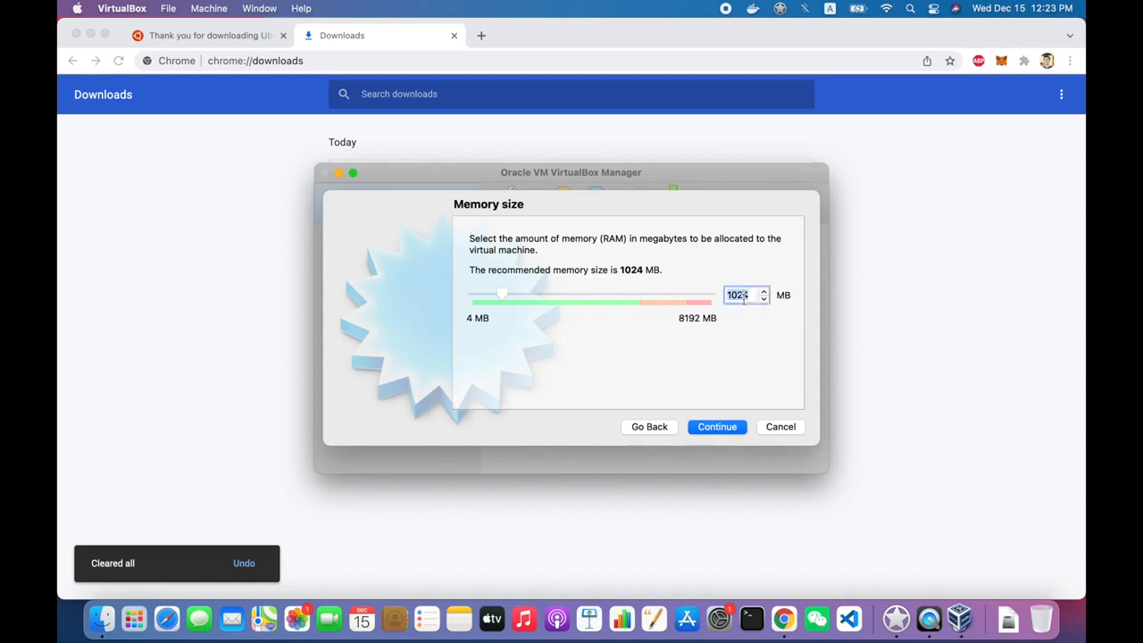
type("4096")
left_click(695, 426)
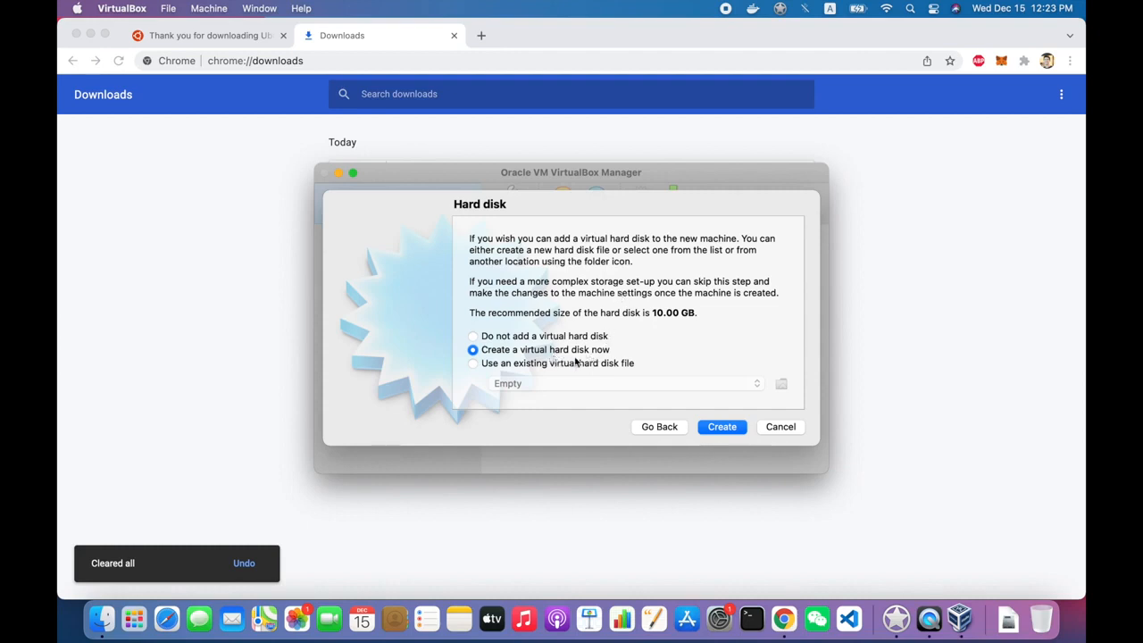
- Give it a dynamically allocated 100 GB VDI hard disk and create the machine
left_click(722, 426)
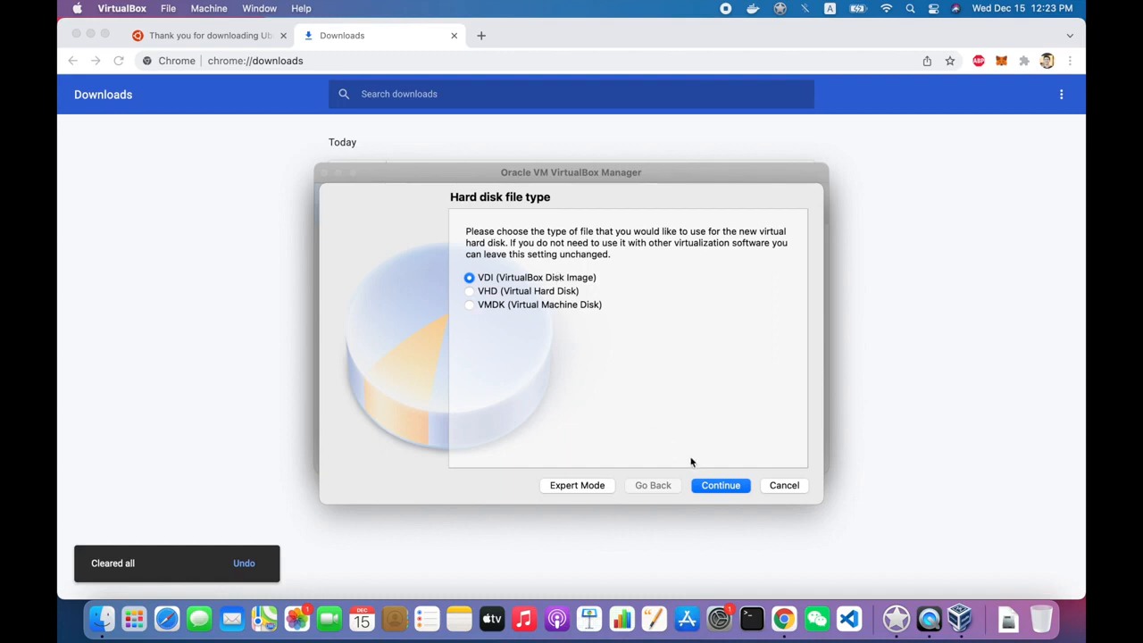
left_click(720, 485)
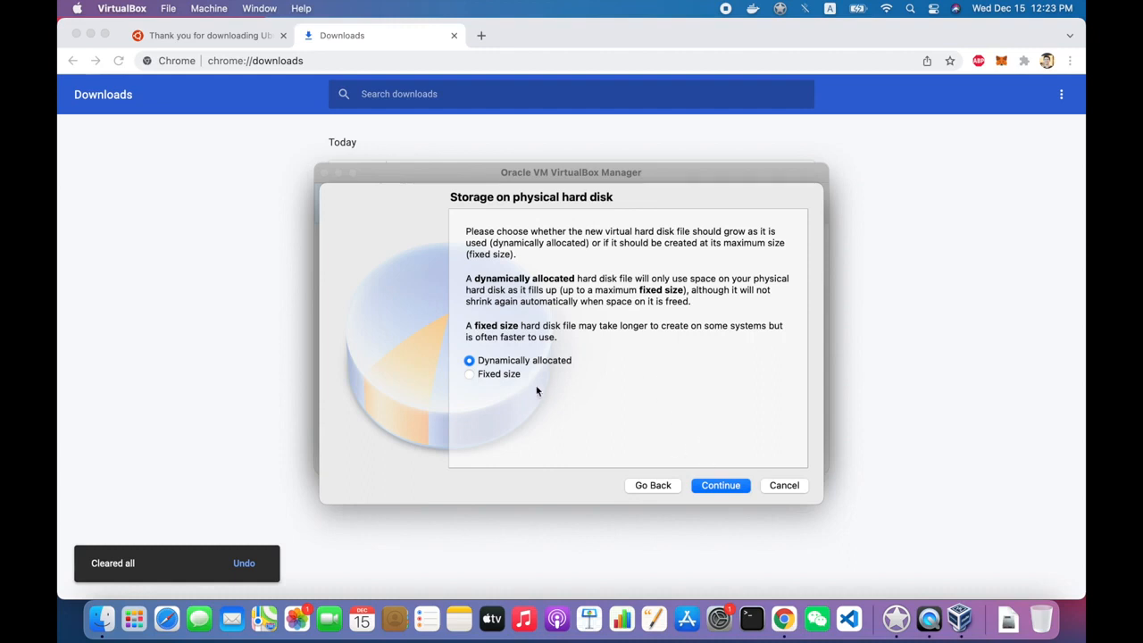
left_click(511, 374)
left_click(512, 360)
left_click(725, 483)
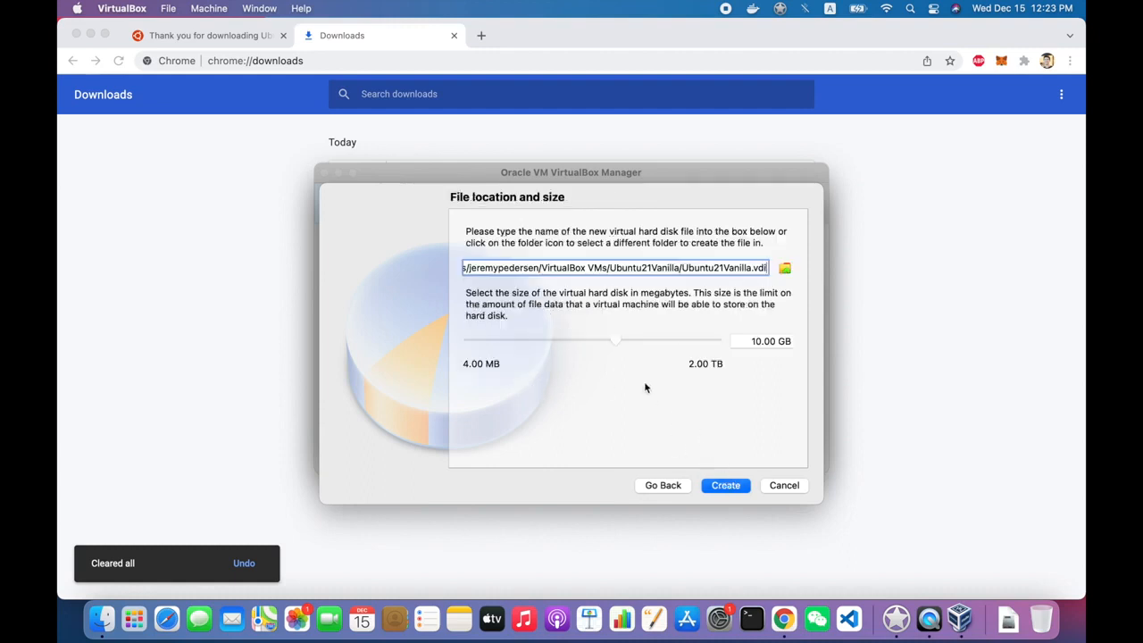
left_click(745, 340)
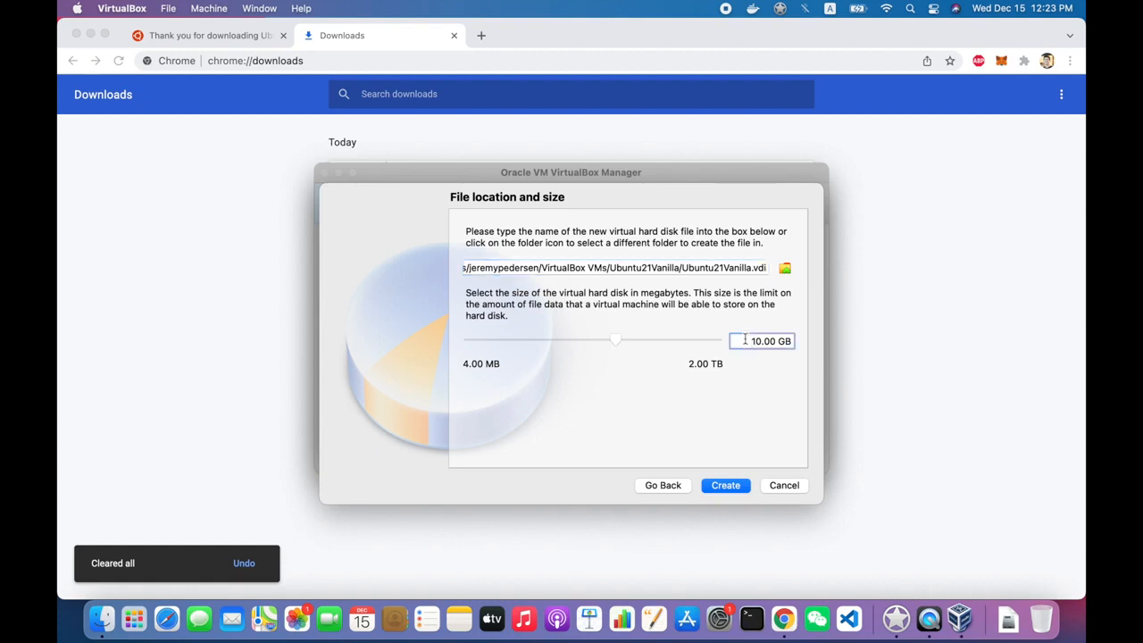
type("8")
key("BackSpace")
type("10")
left_click(726, 483)
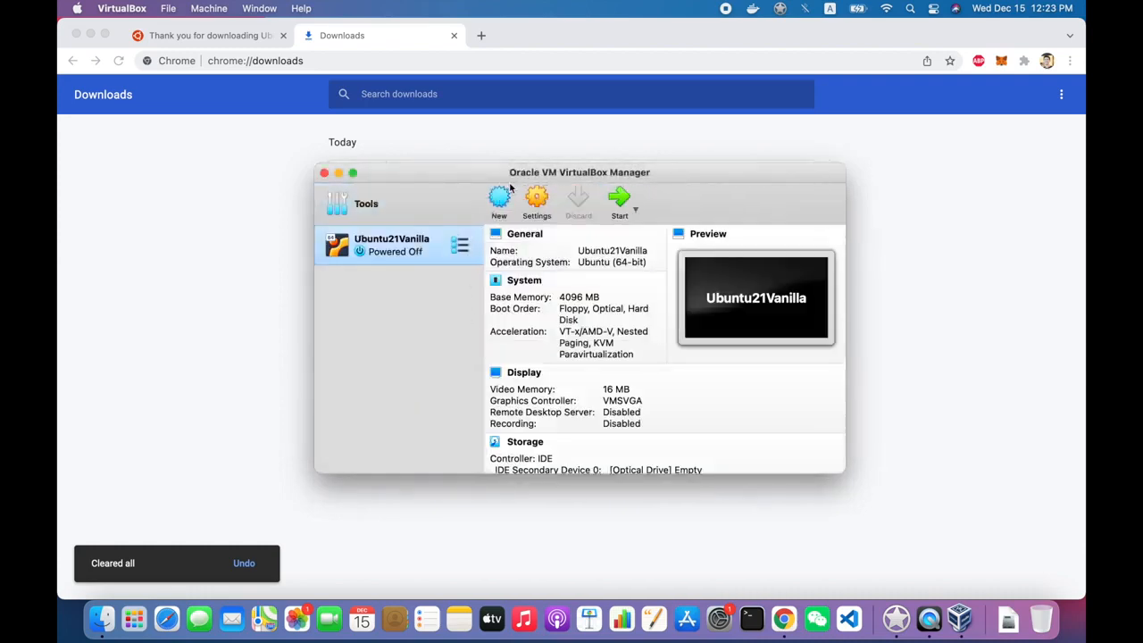
- Look through Ubuntu21Vanilla's settings and inspect the empty optical drive on IDE Secondary Device 0
left_click(535, 202)
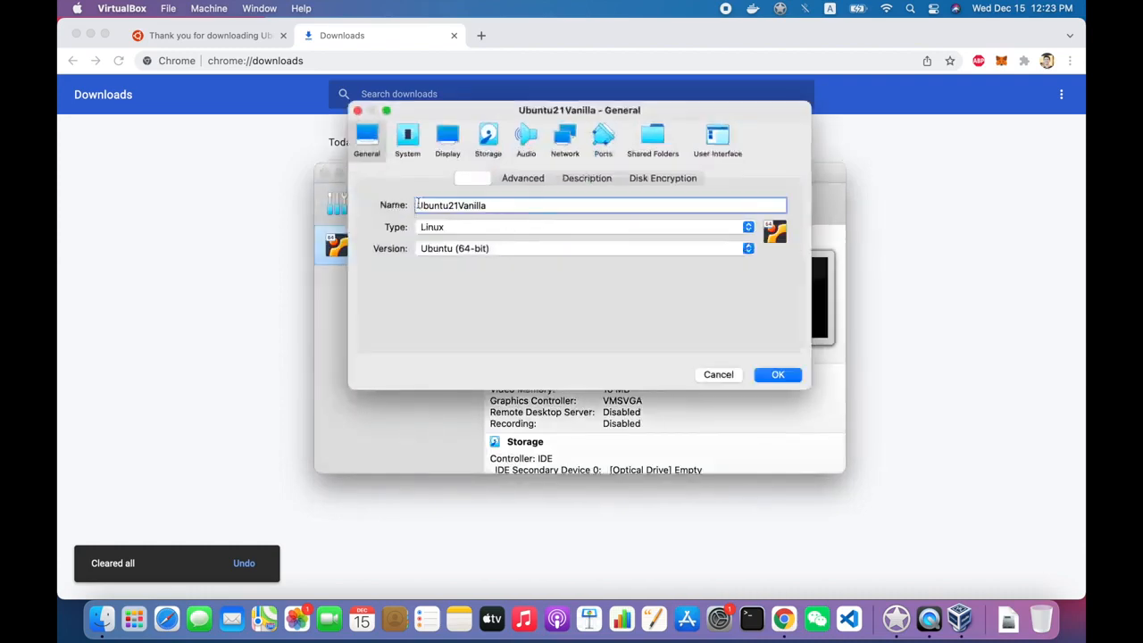
left_click(408, 137)
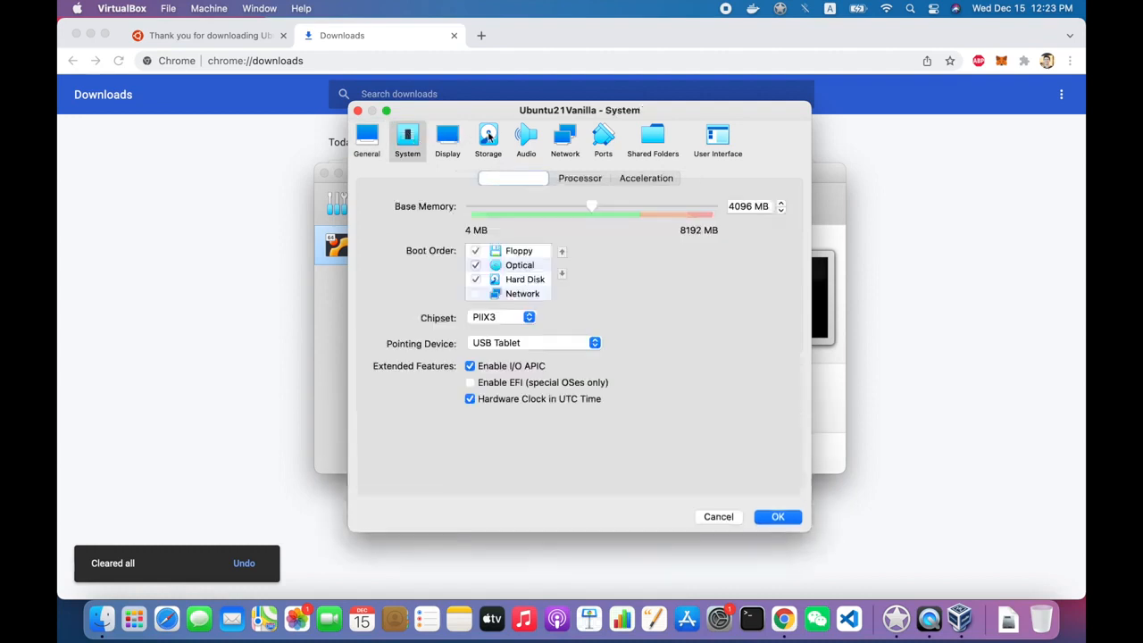
left_click(456, 138)
left_click(489, 138)
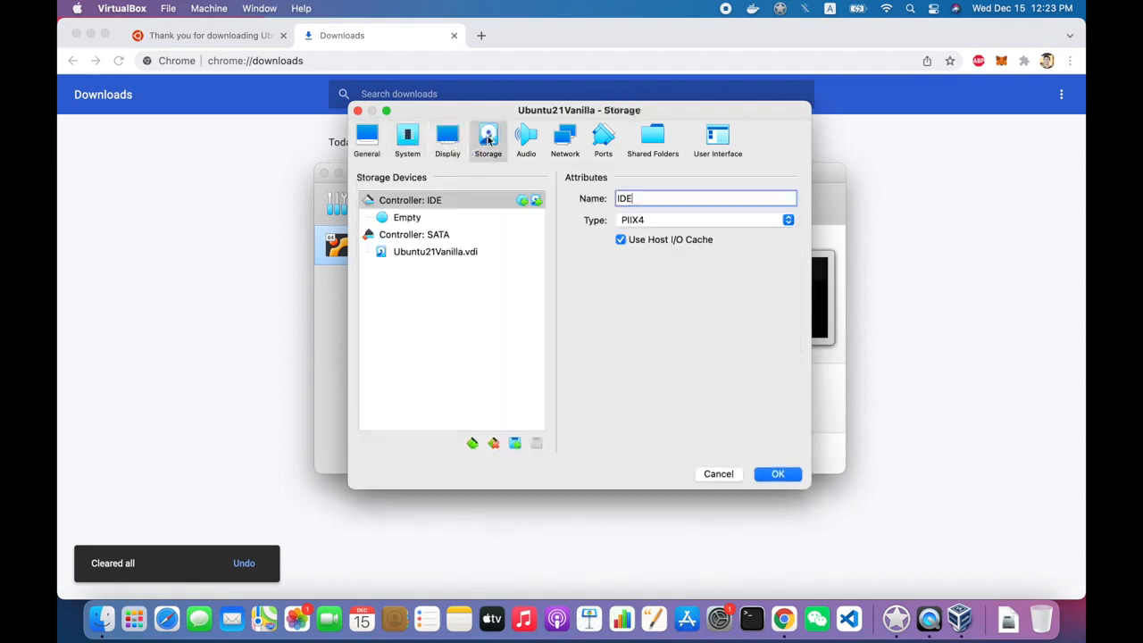
left_click(429, 220)
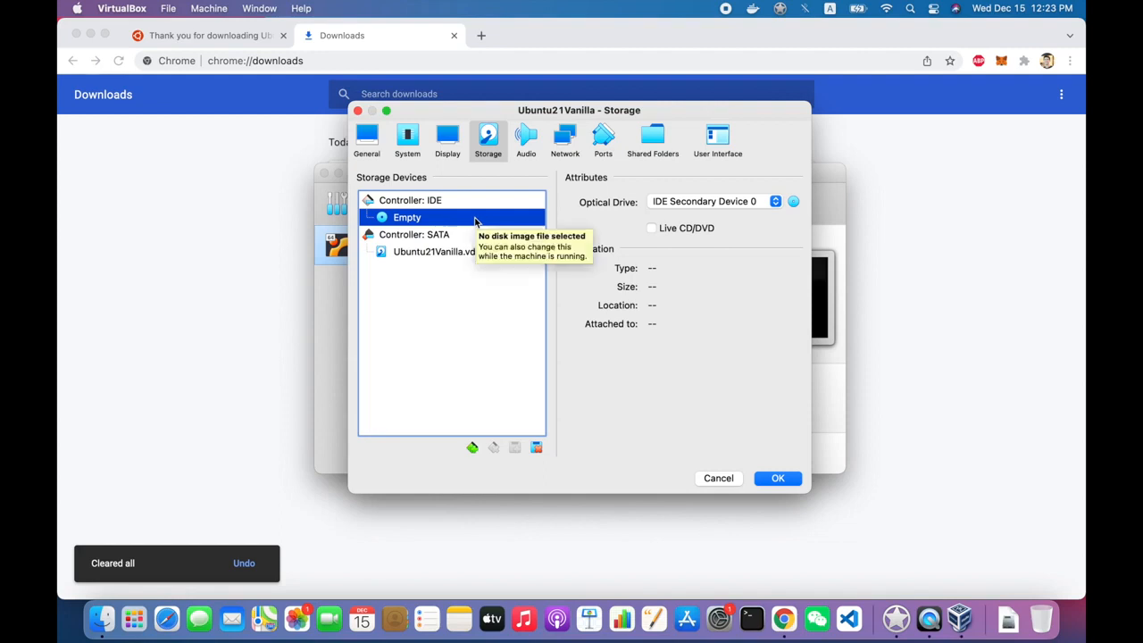
left_click(793, 201)
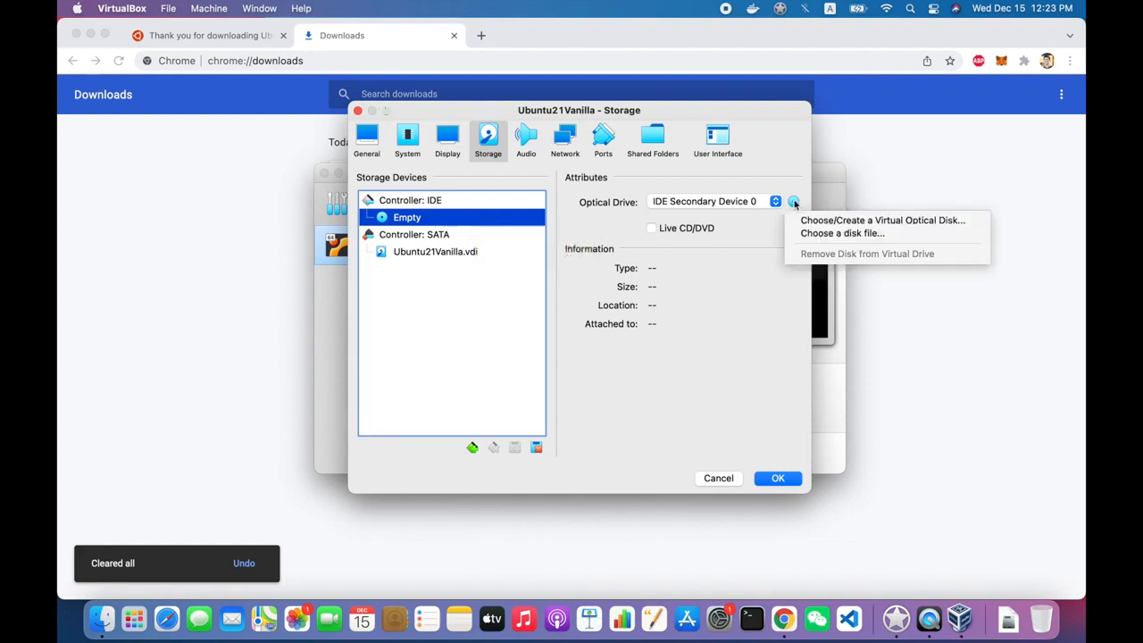
left_click(732, 203)
left_click(732, 204)
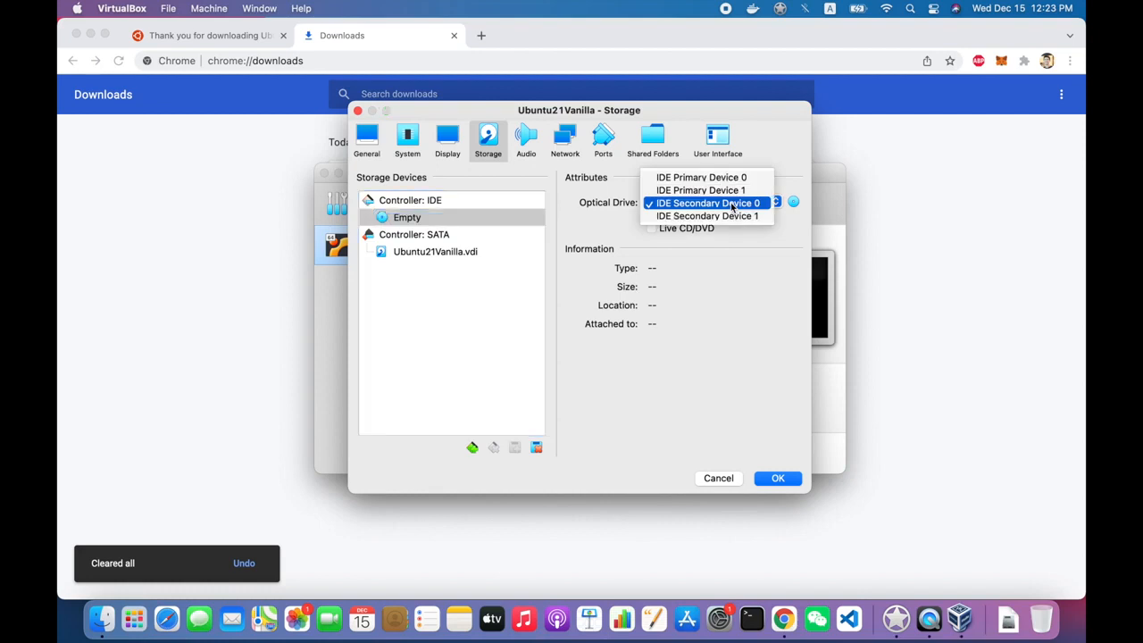
left_click(732, 205)
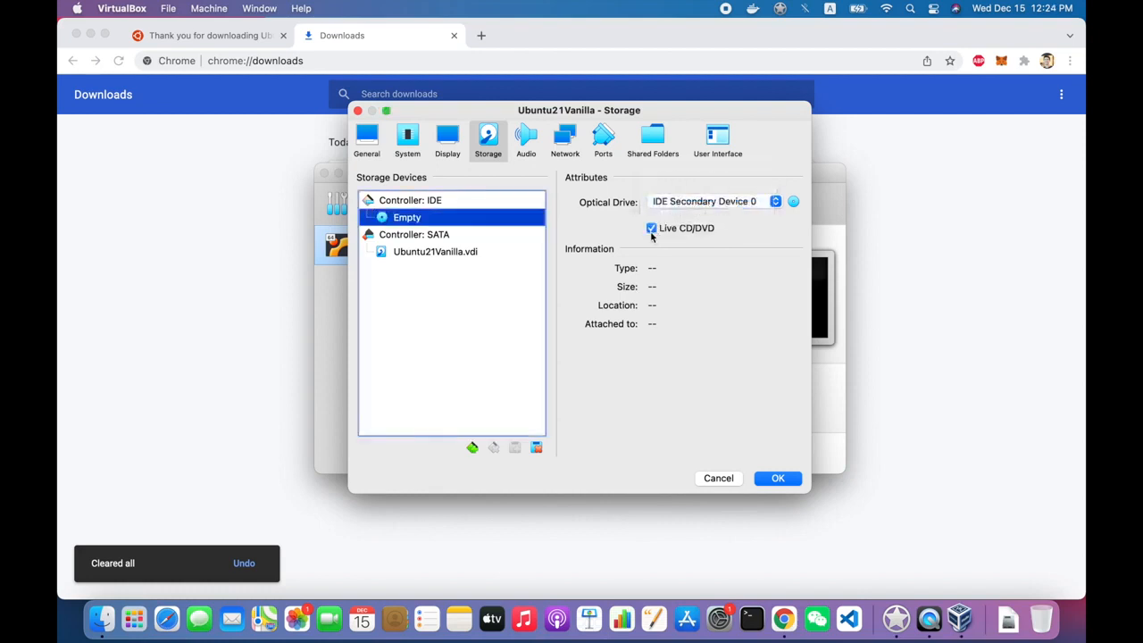
right_click(437, 223)
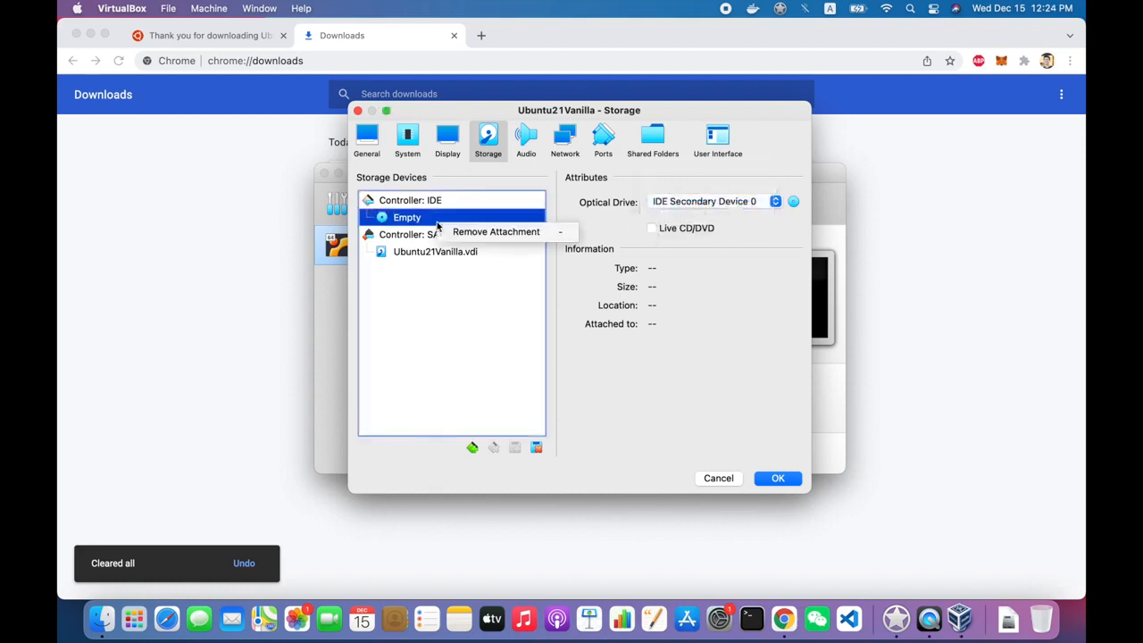
left_click(469, 310)
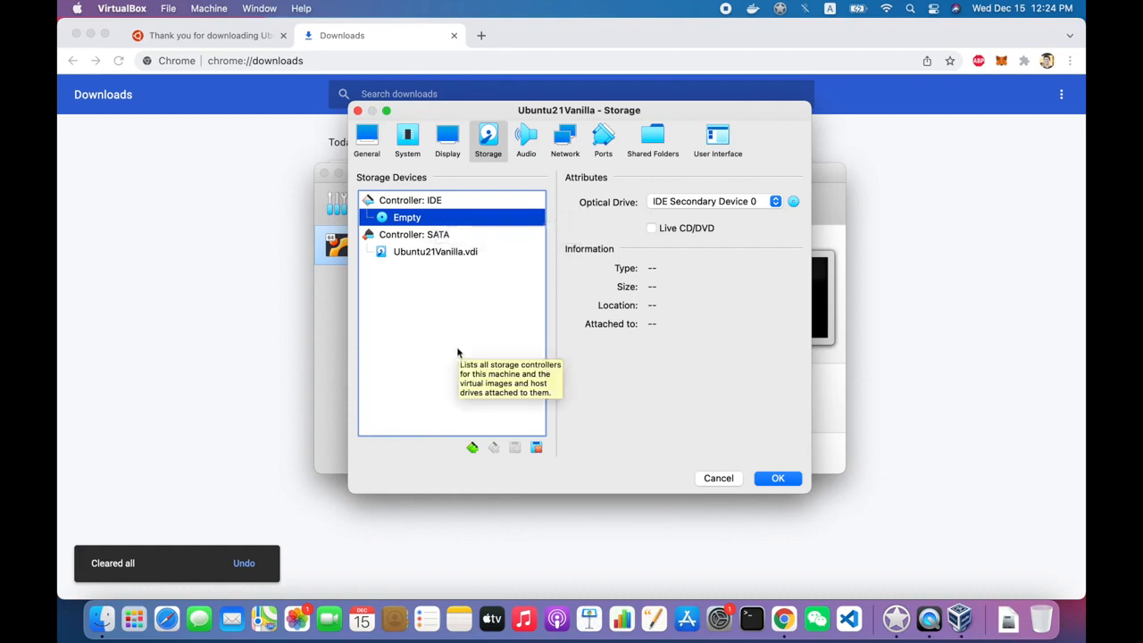
- Grant folder access, attach ubuntu-21.10-desktop-amd64.iso to the optical drive, and save settings
left_click(793, 201)
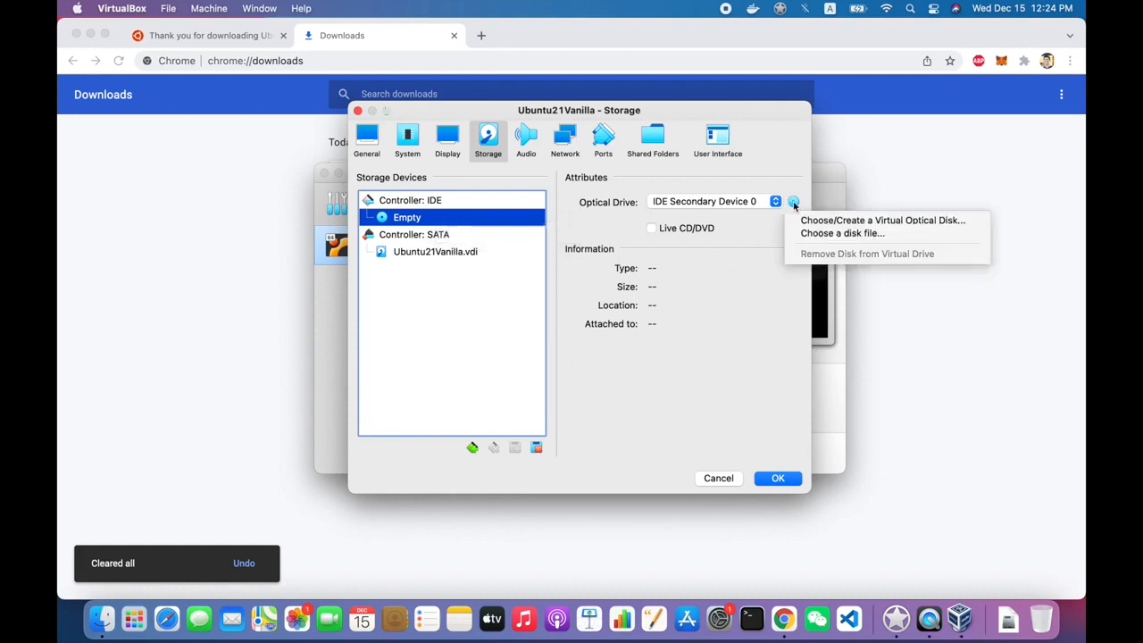
left_click(796, 233)
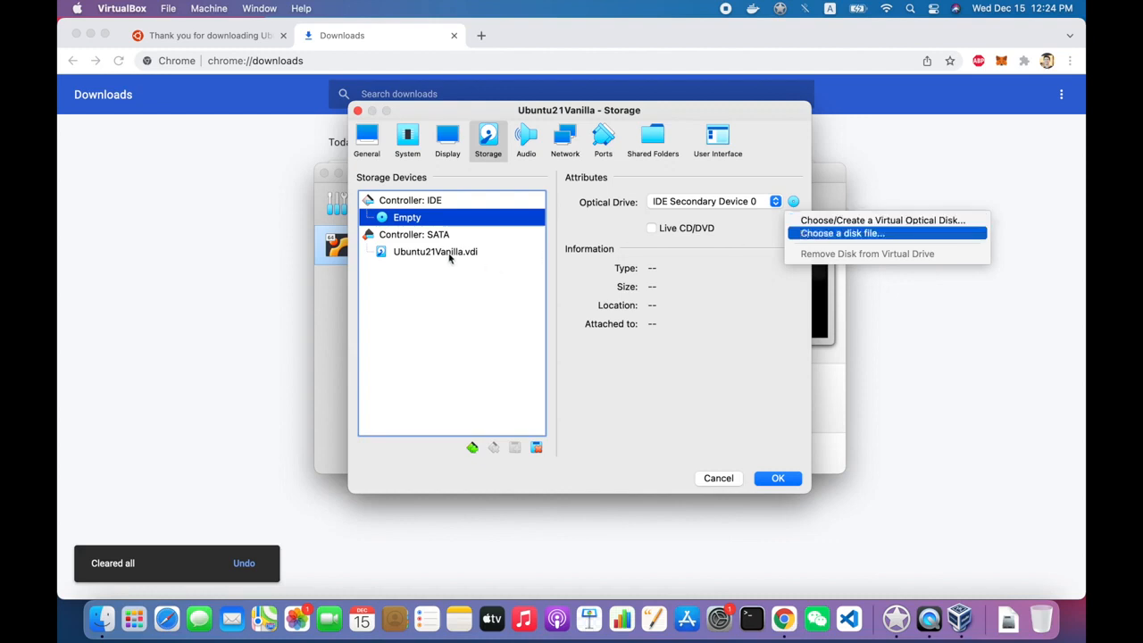
left_click(614, 234)
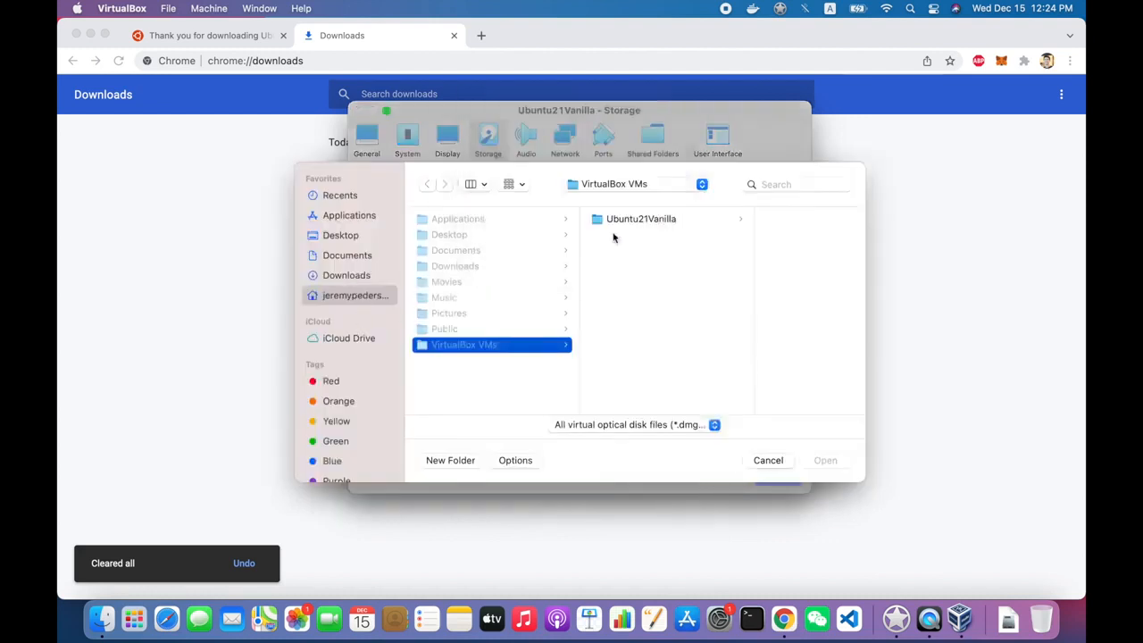
left_click(629, 231)
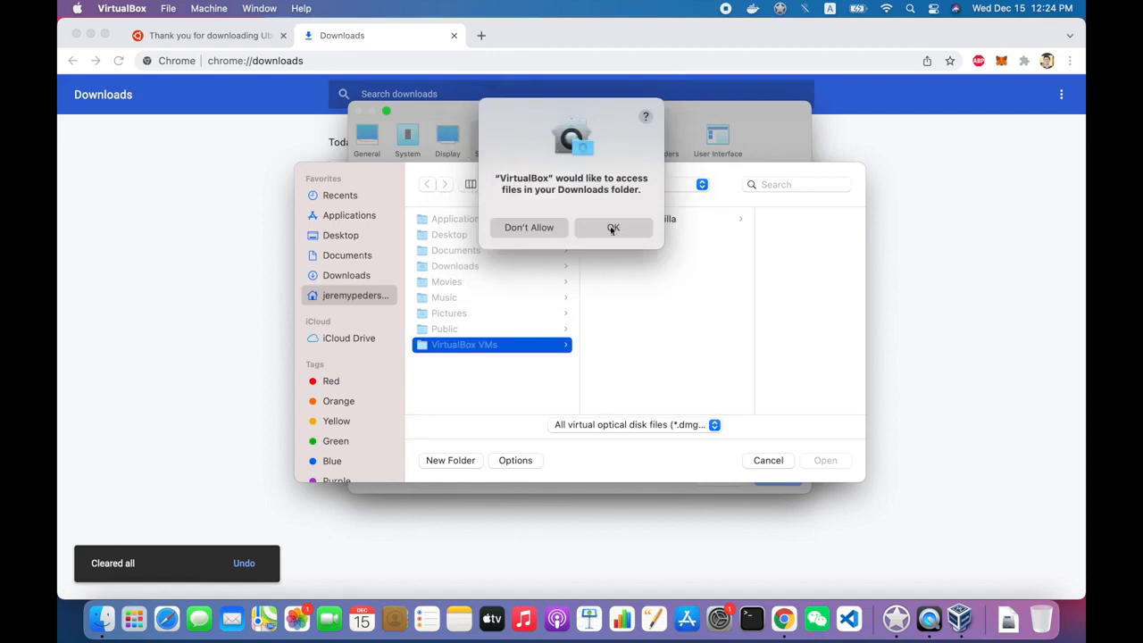
left_click(627, 230)
left_click(527, 221)
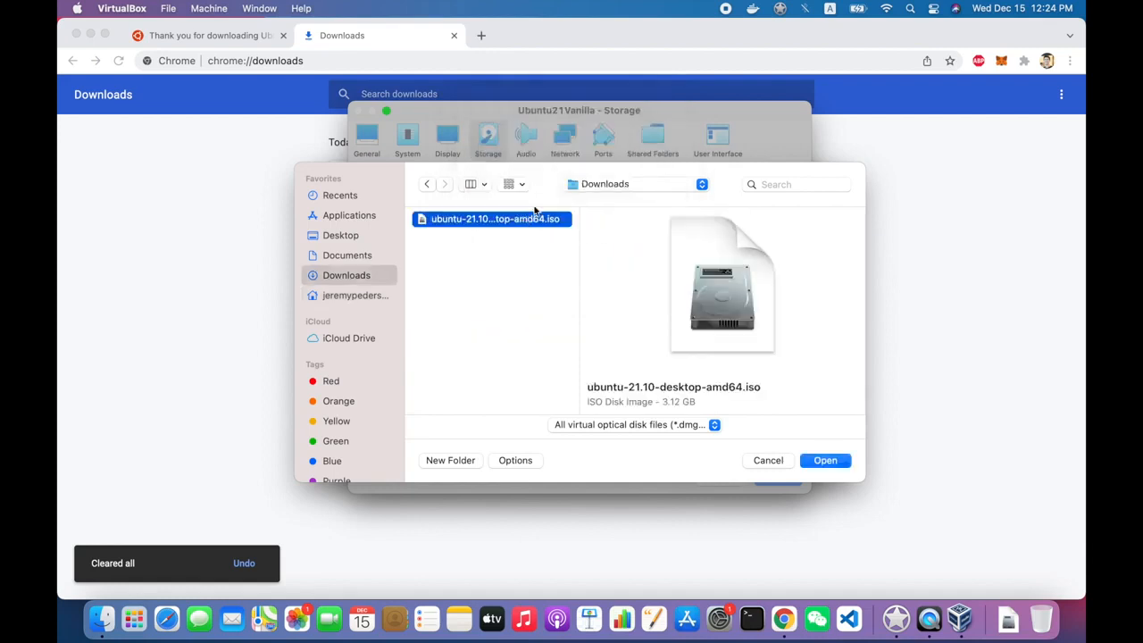
left_click(816, 462)
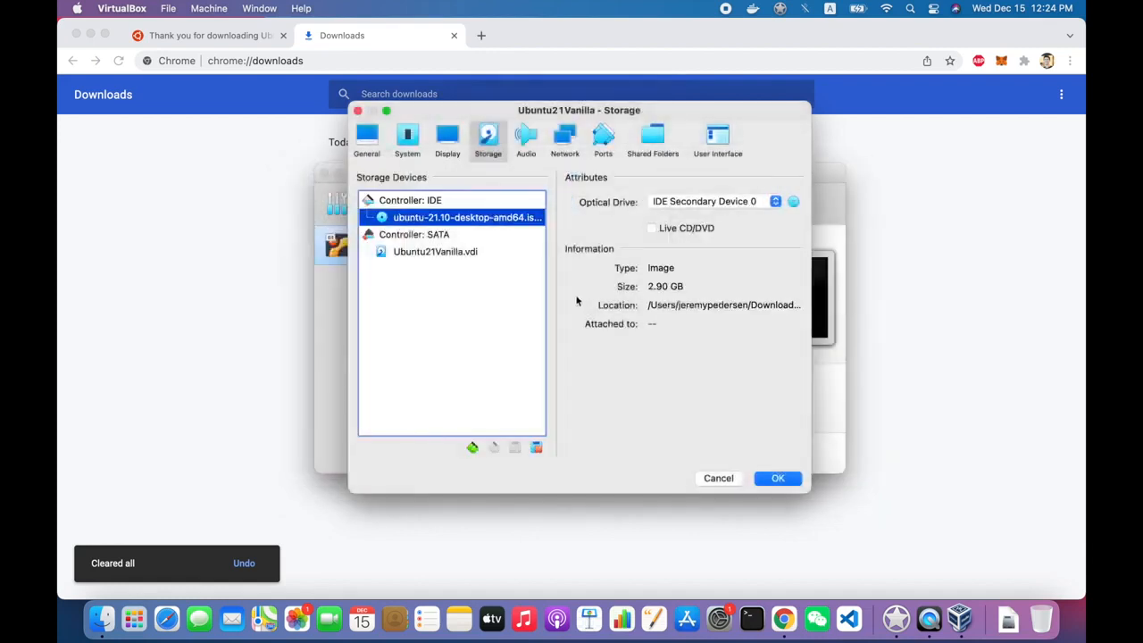
left_click(778, 478)
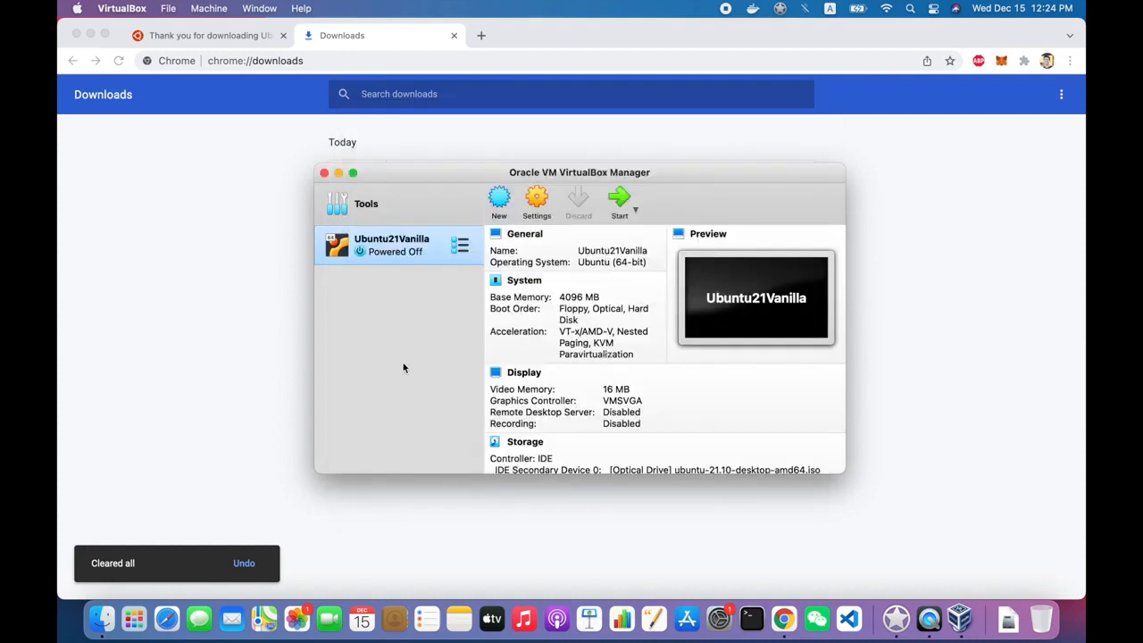
- Start Ubuntu21Vanilla, dismiss the kernel driver errors and crash report, then bring up System Preferences
left_click(620, 198)
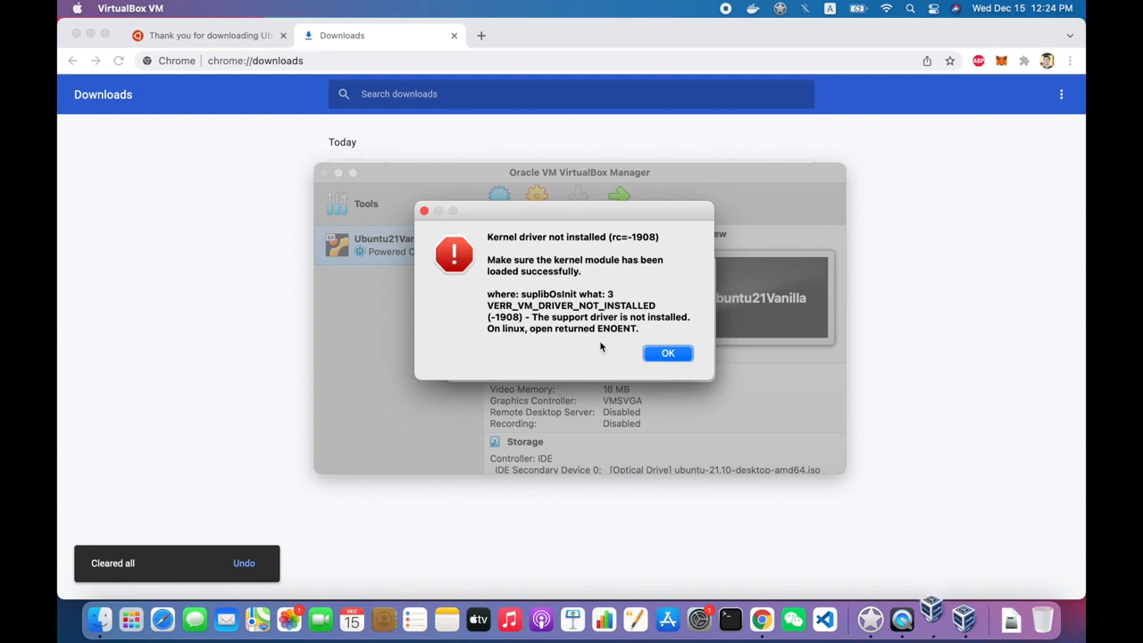
left_click(659, 354)
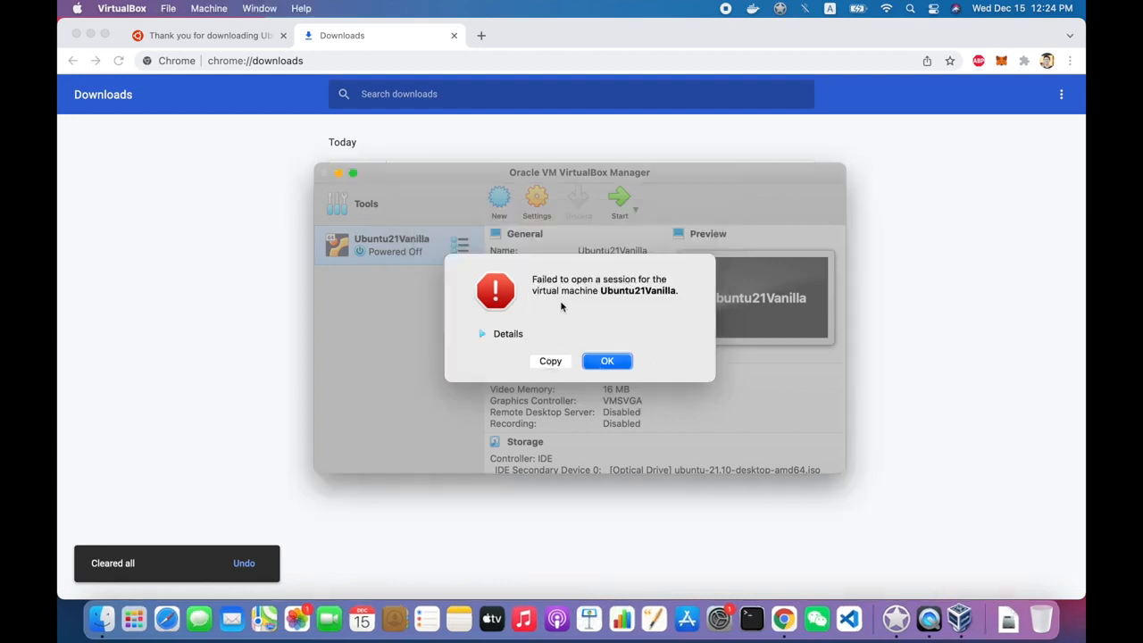
left_click(494, 335)
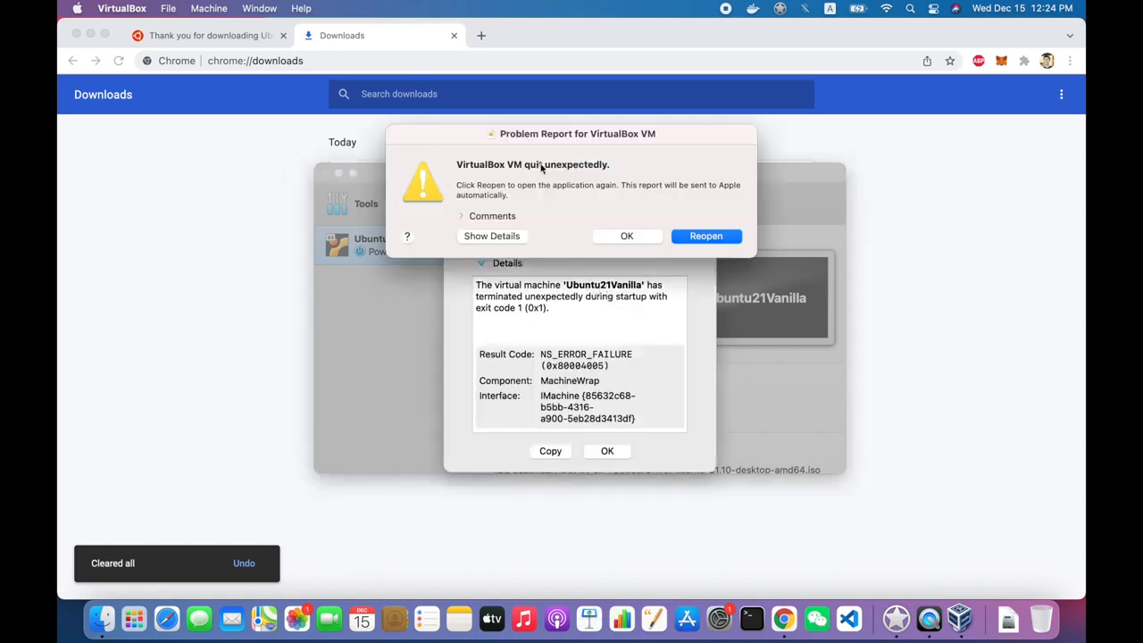
left_click(656, 239)
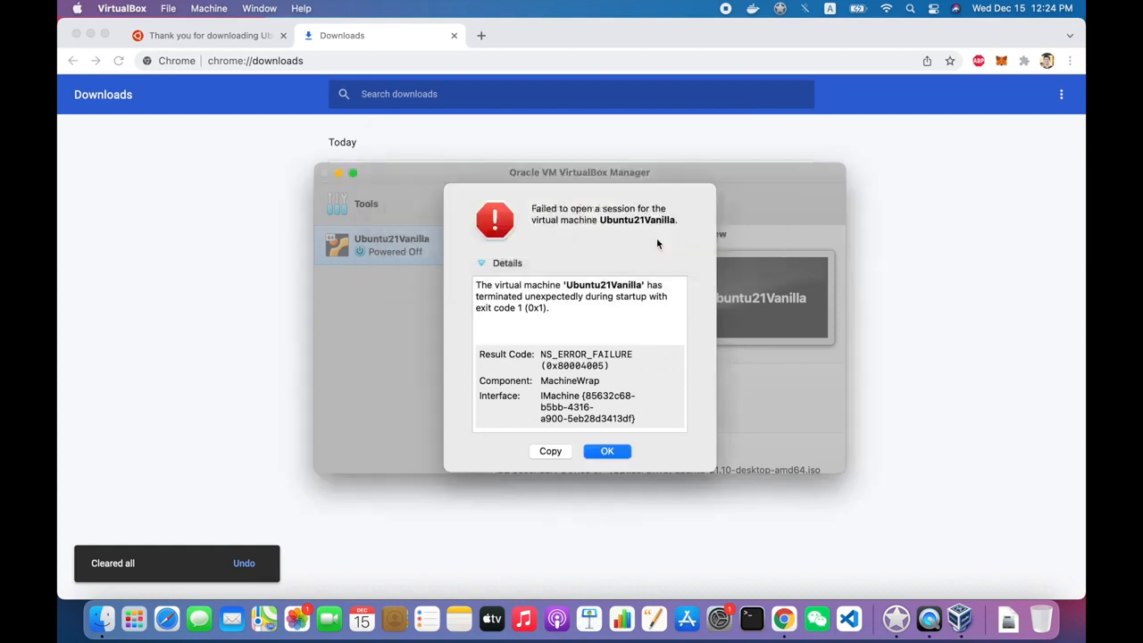
left_click(610, 451)
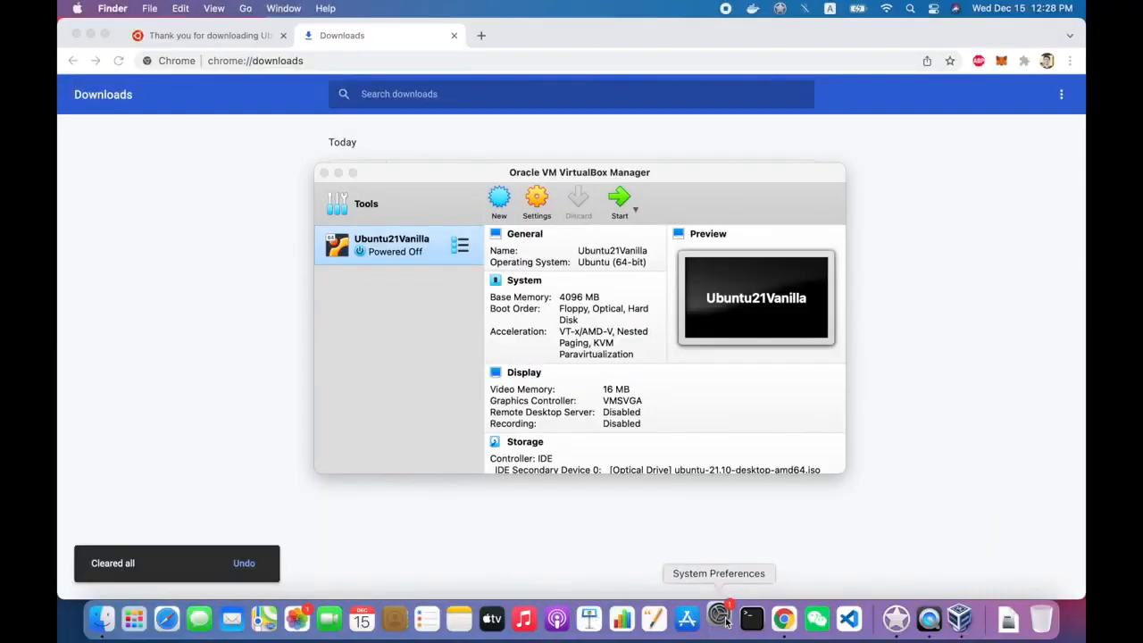
left_click(725, 620)
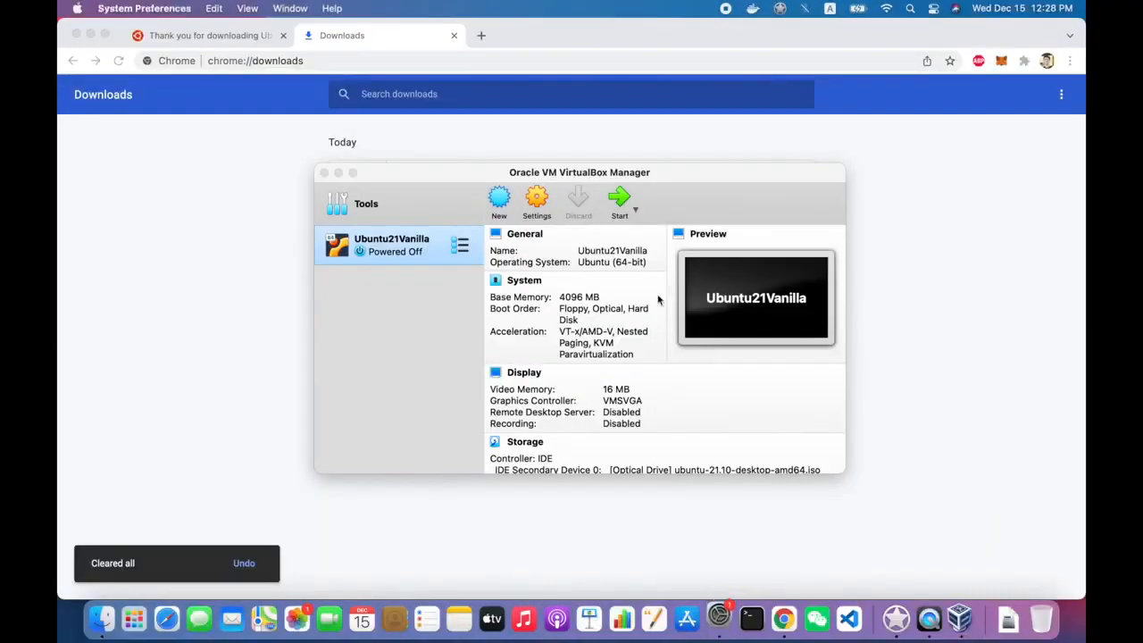
left_click_drag(837, 137, 582, 54)
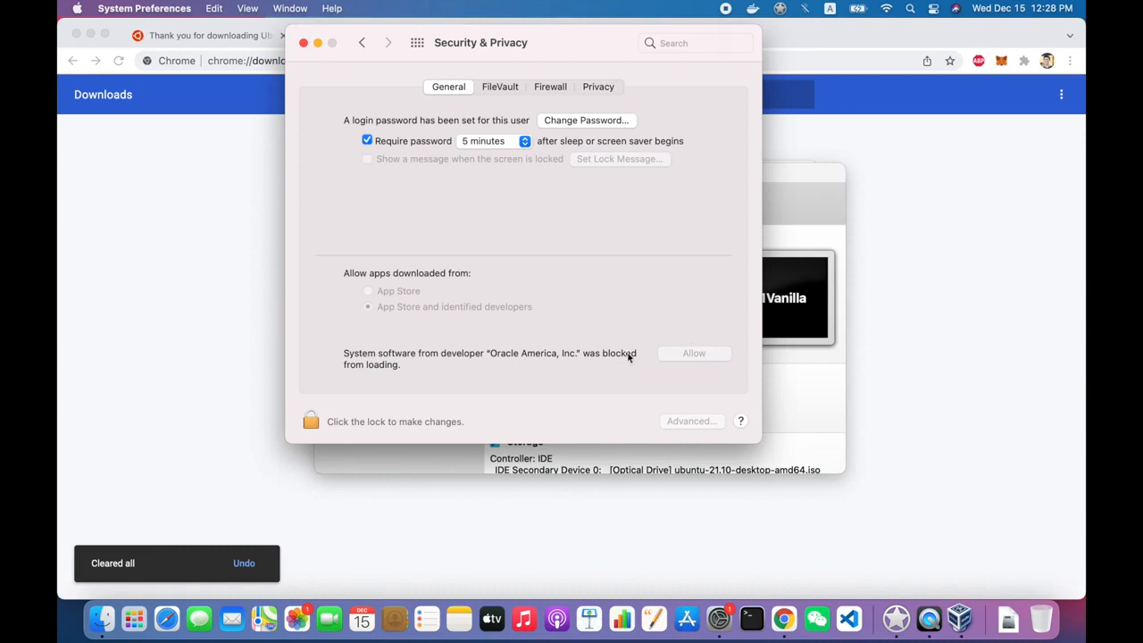
- Unlock Security & Privacy, allow Oracle America's blocked system software, and restart the Mac
left_click(310, 422)
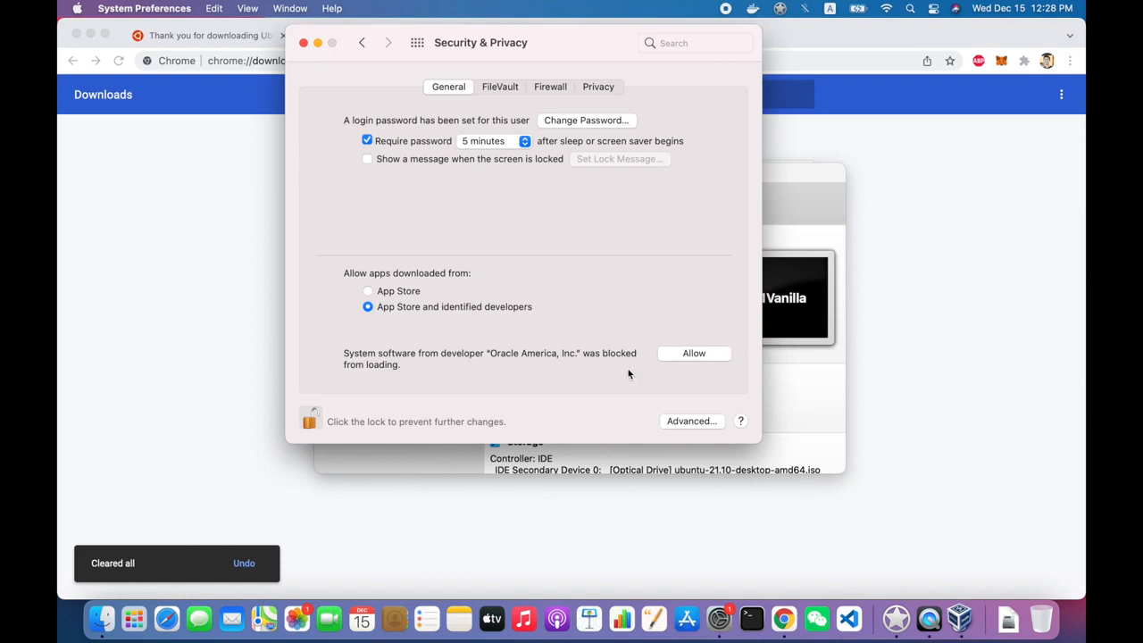
left_click(690, 355)
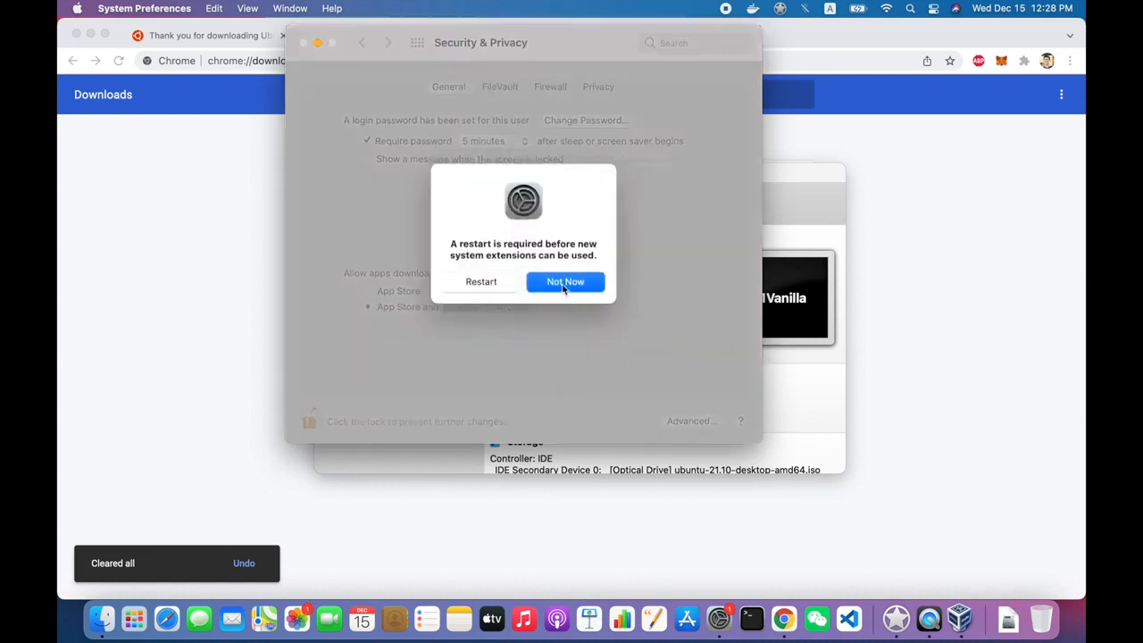
left_click(500, 282)
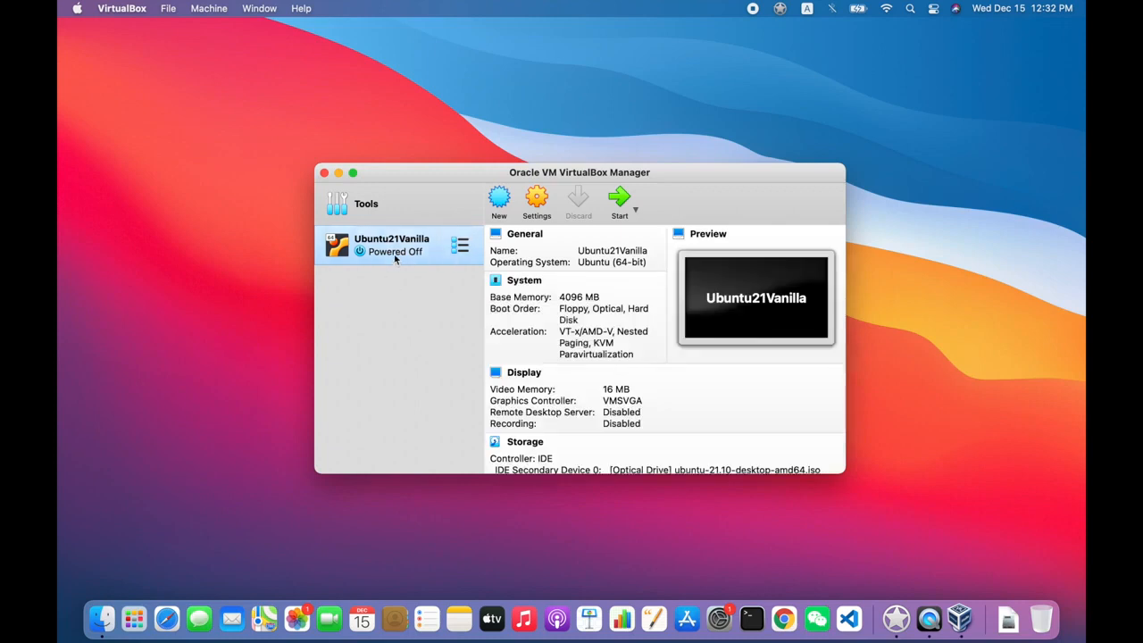
- Verify the Ubuntu ISO is under Controller: IDE in Storage settings, then start Ubuntu21Vanilla
left_click(620, 204)
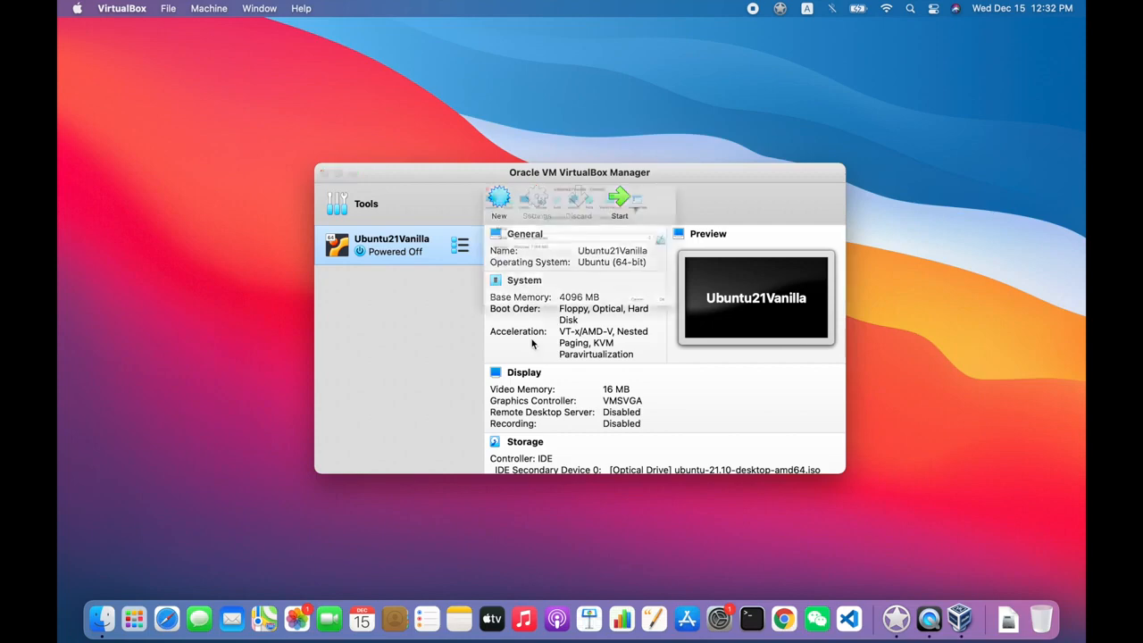
left_click(488, 136)
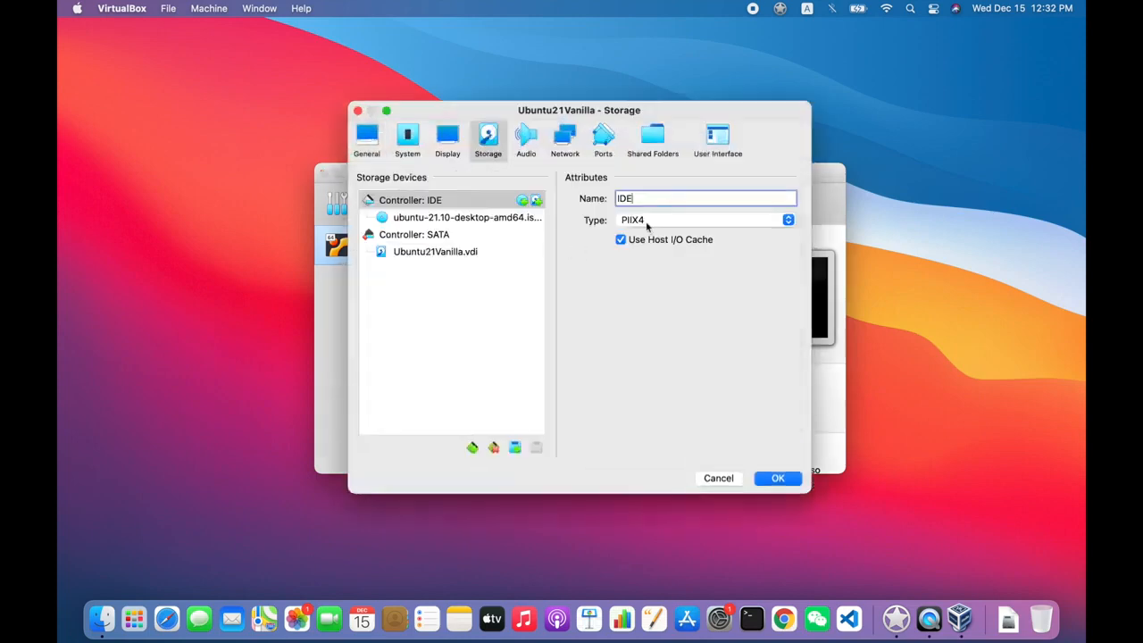
left_click(463, 217)
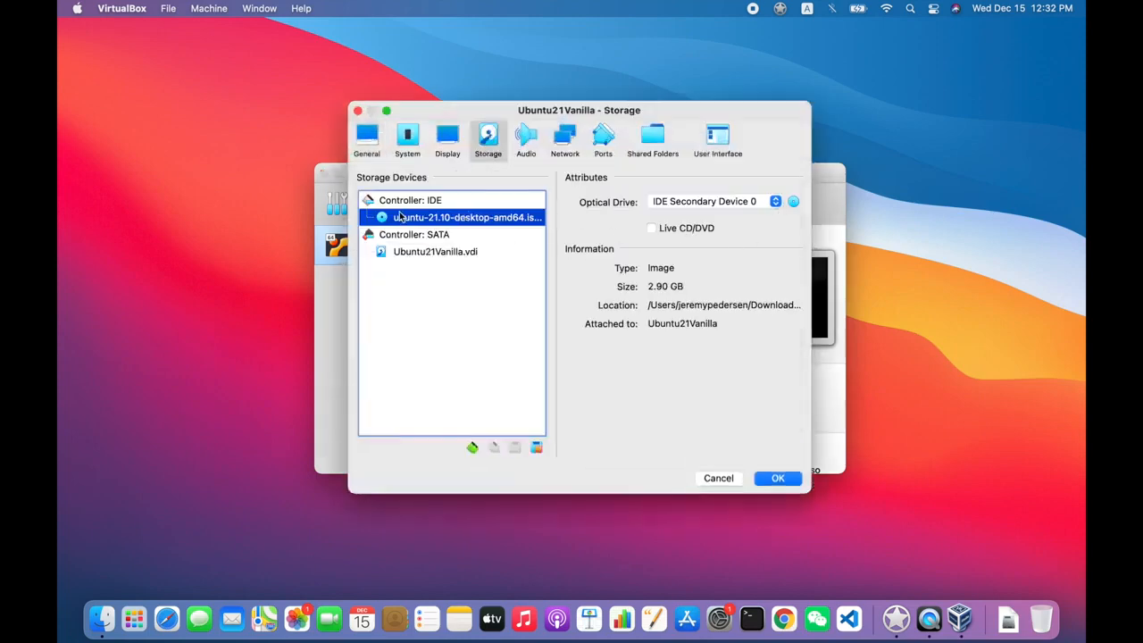
left_click(780, 479)
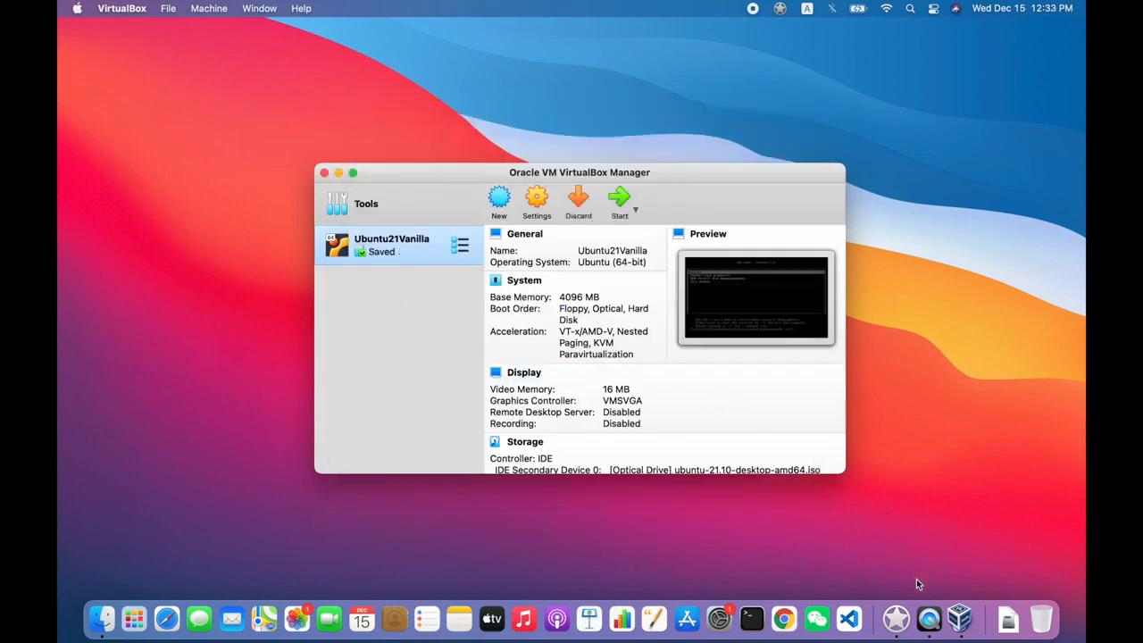
left_click(620, 201)
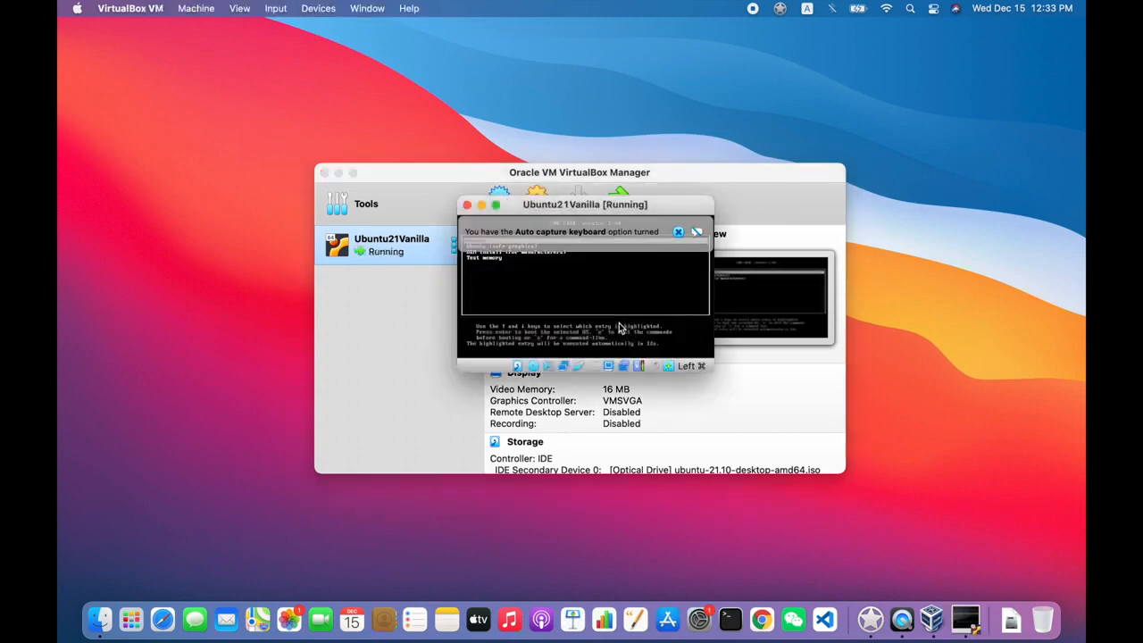
- Dismiss the auto-capture notice, let the VM capture input, and boot Ubuntu from GRUB
mouse_move(634, 234)
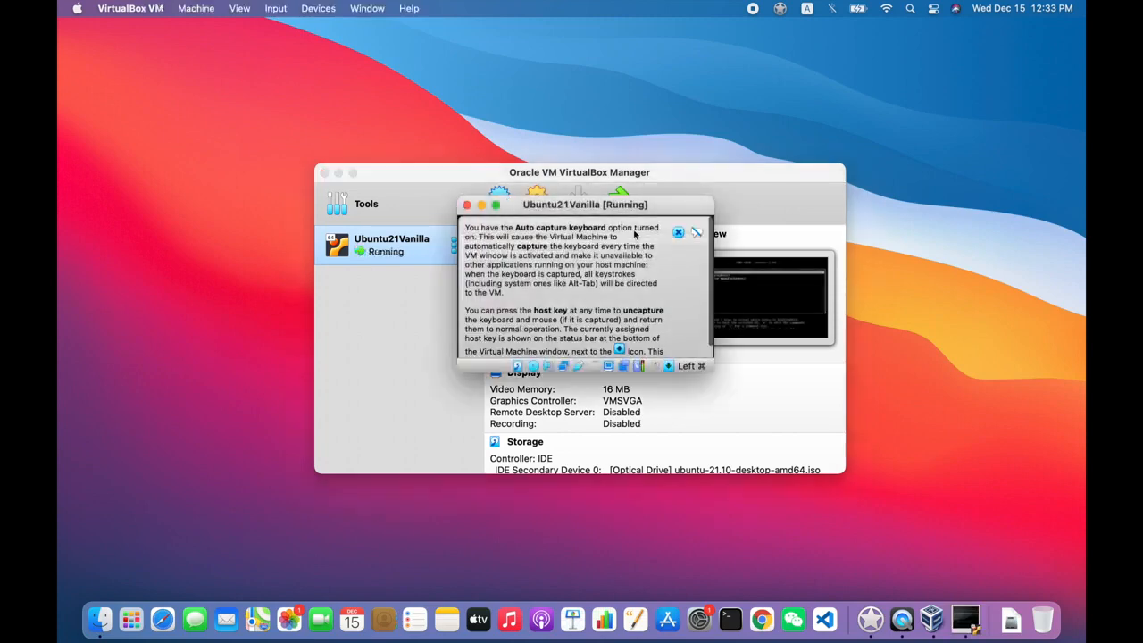
left_click(678, 232)
left_click(577, 301)
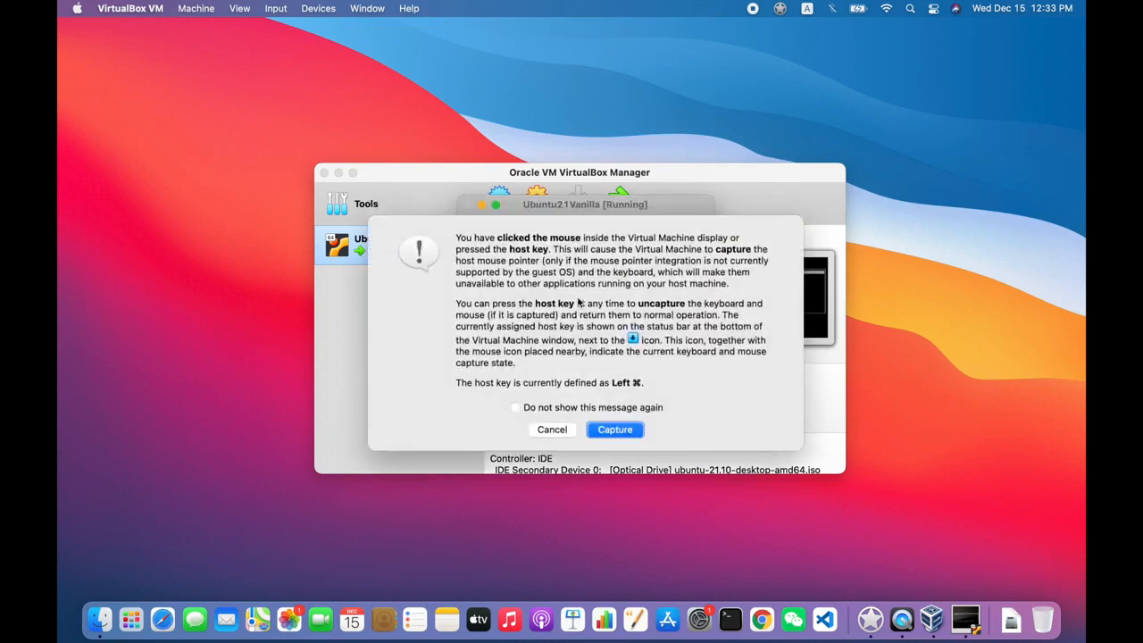
left_click(622, 429)
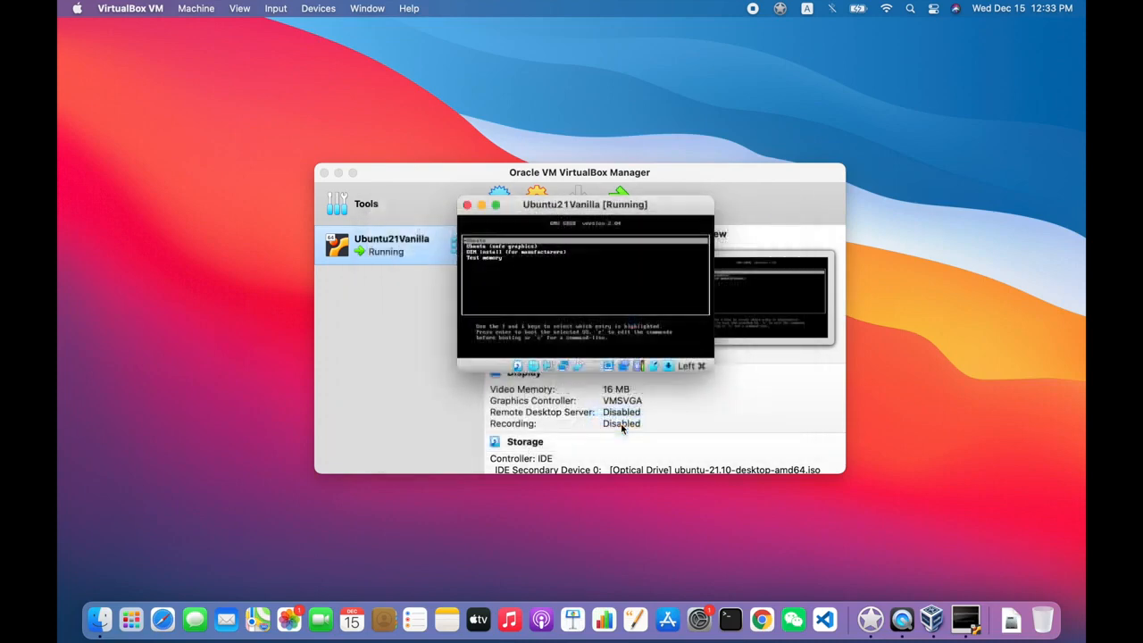
left_click(622, 428)
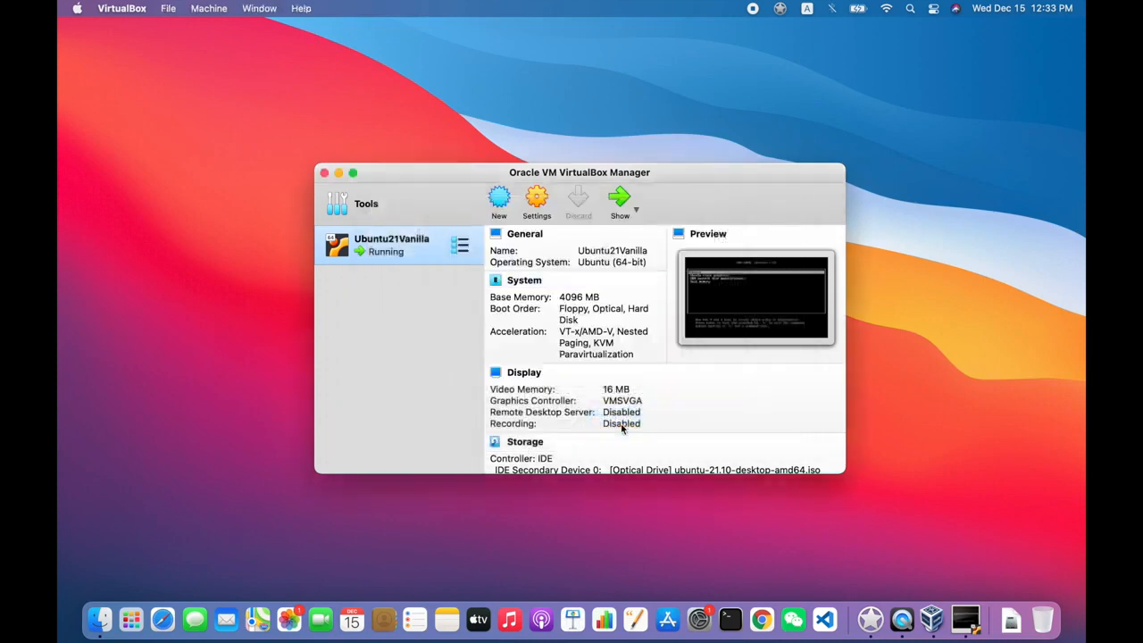
left_click(964, 619)
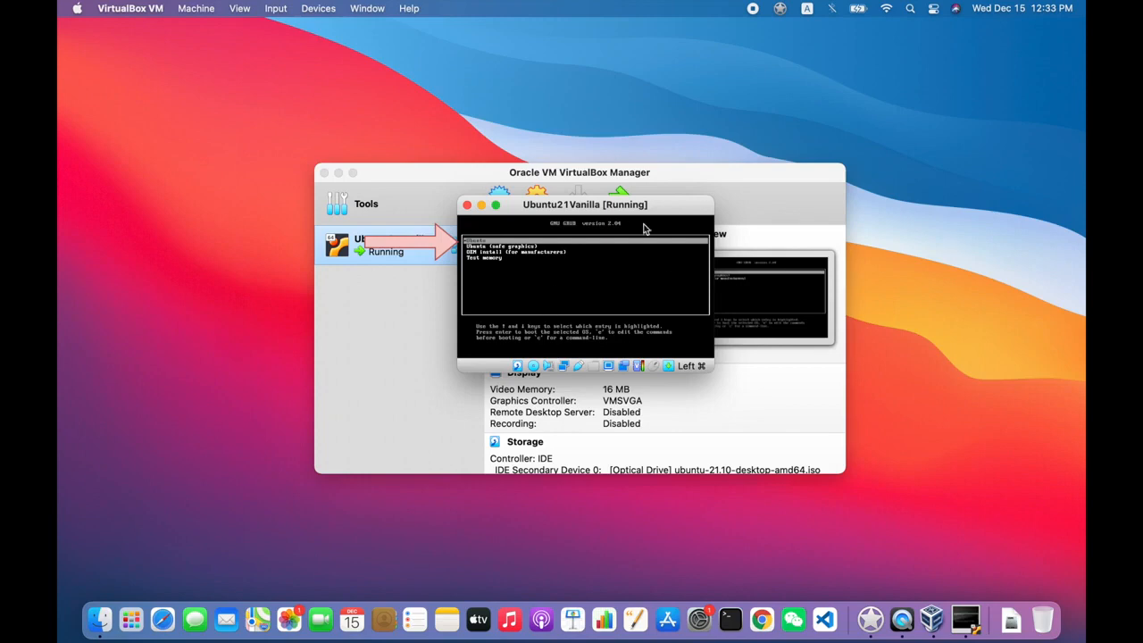
key("Return")
- Move the VM window to the upper left, dismiss the guest notification, and go full screen
left_click_drag(510, 207, 292, 73)
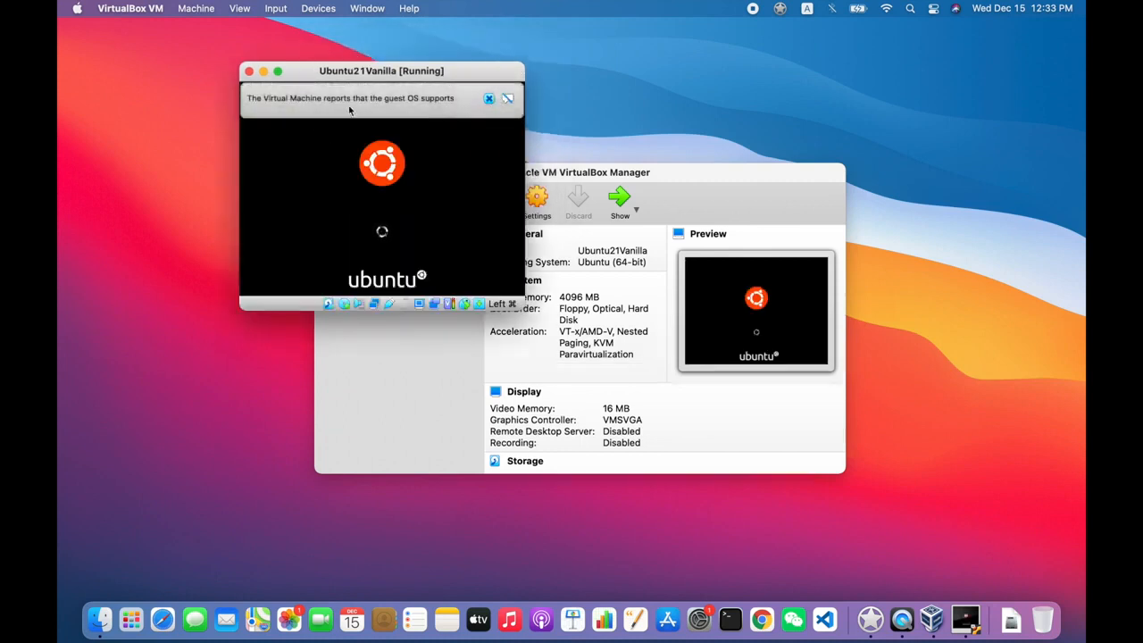
left_click(505, 100)
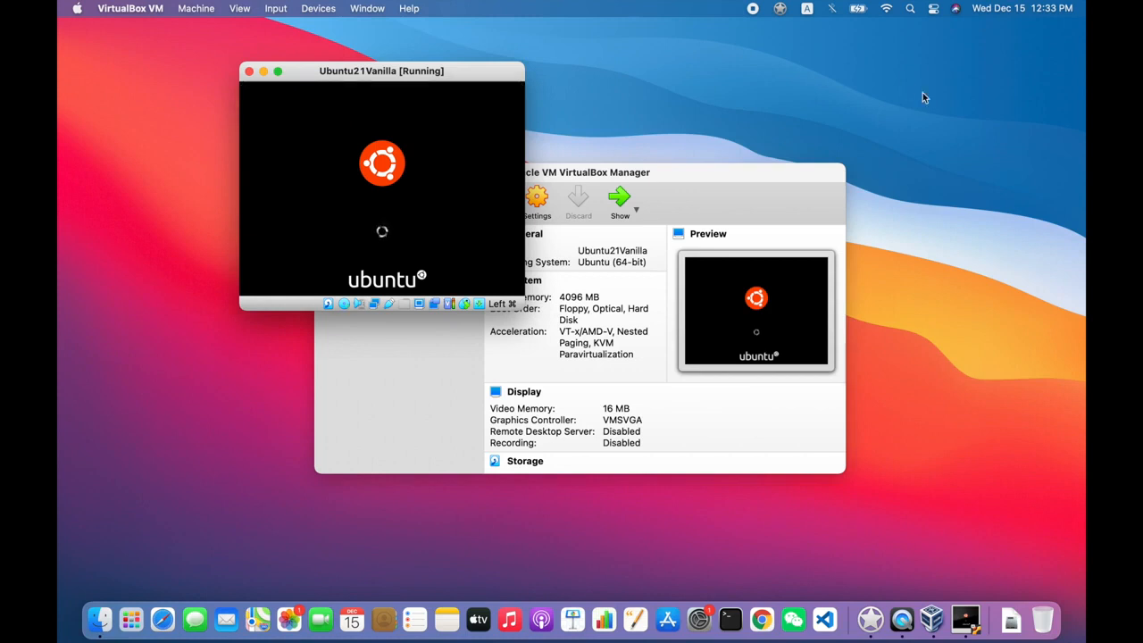
left_click(277, 71)
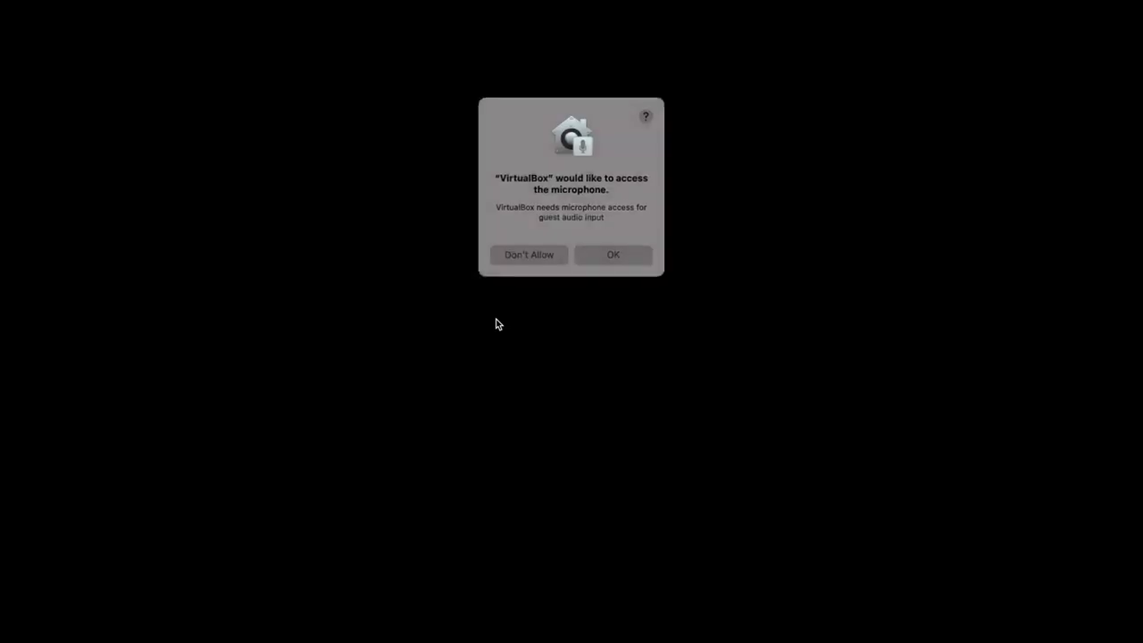
- Allow microphone access, switch the VM to Scaled Mode, and choose Install Ubuntu
left_click(595, 256)
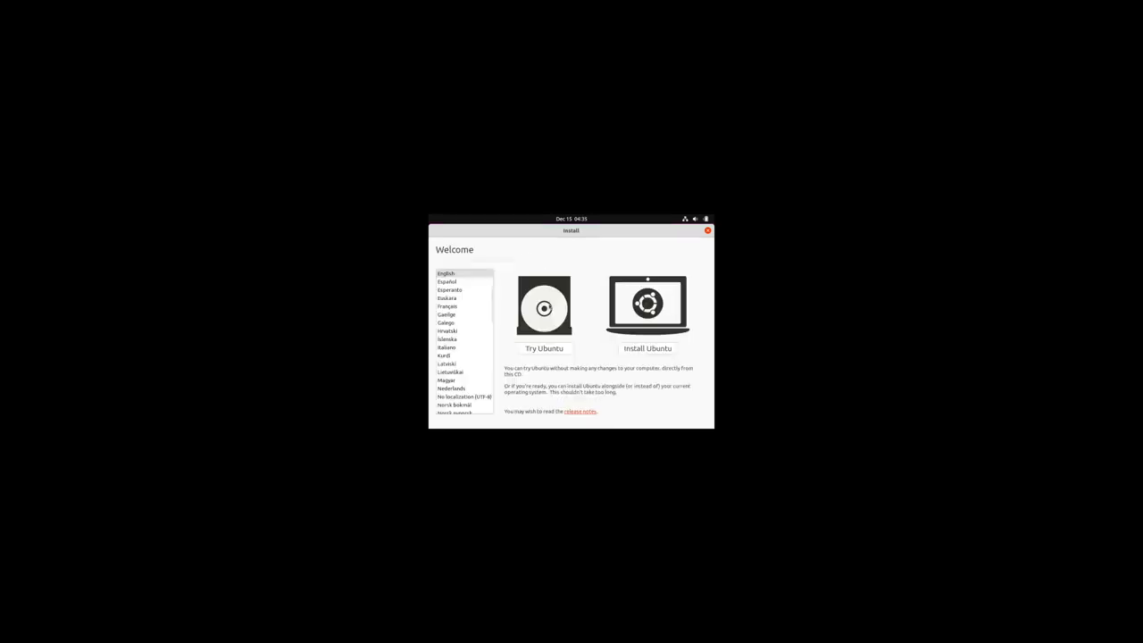
left_click(242, 8)
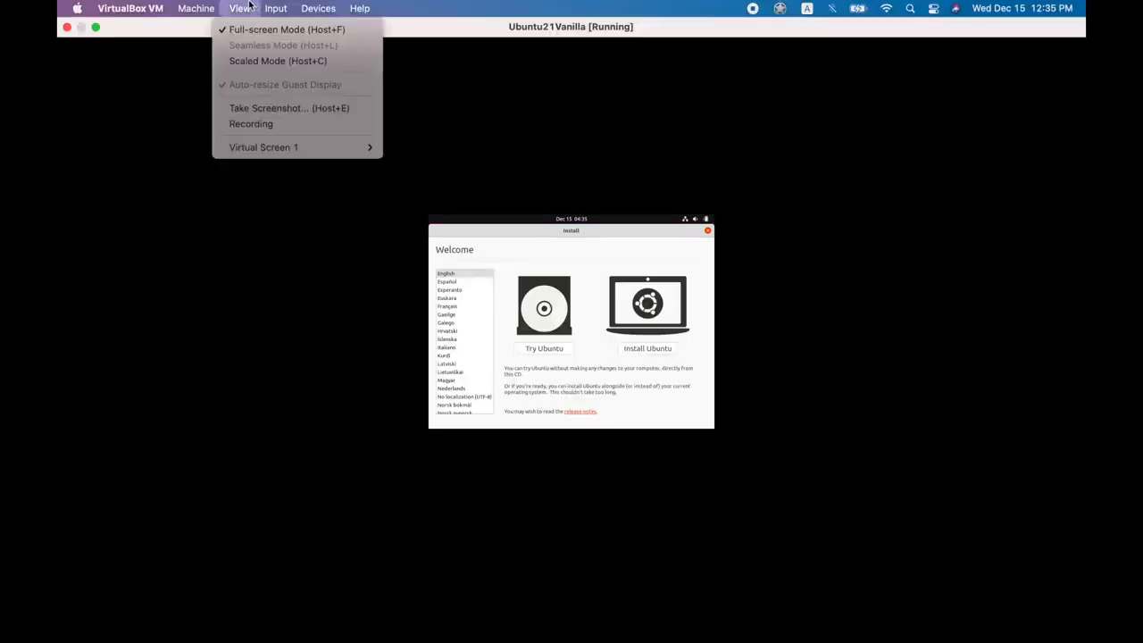
left_click(260, 61)
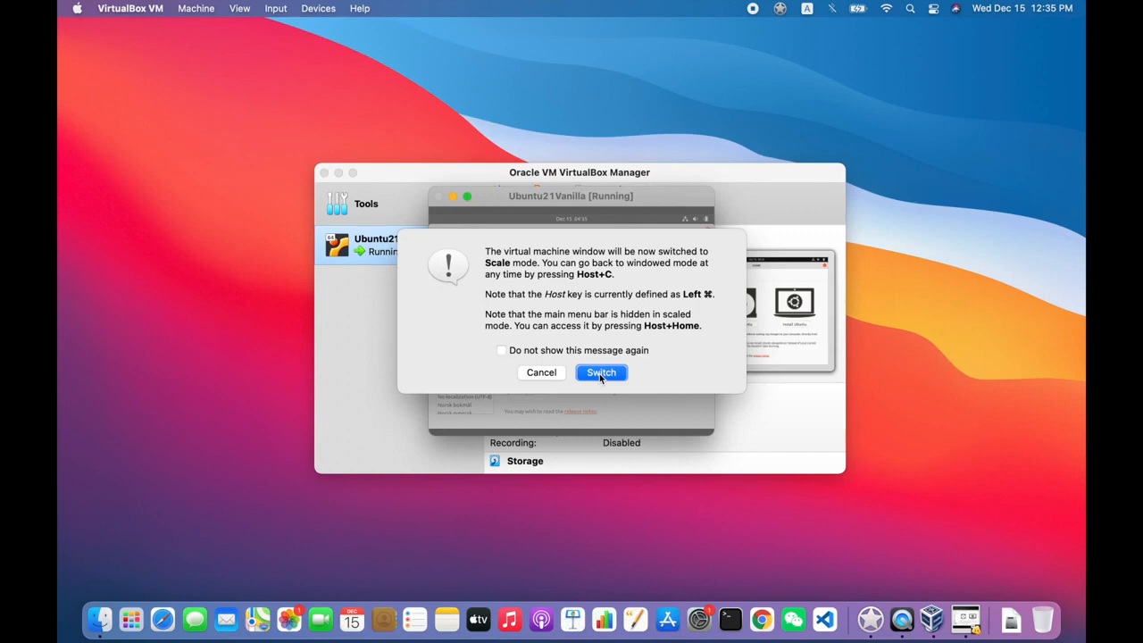
left_click(600, 373)
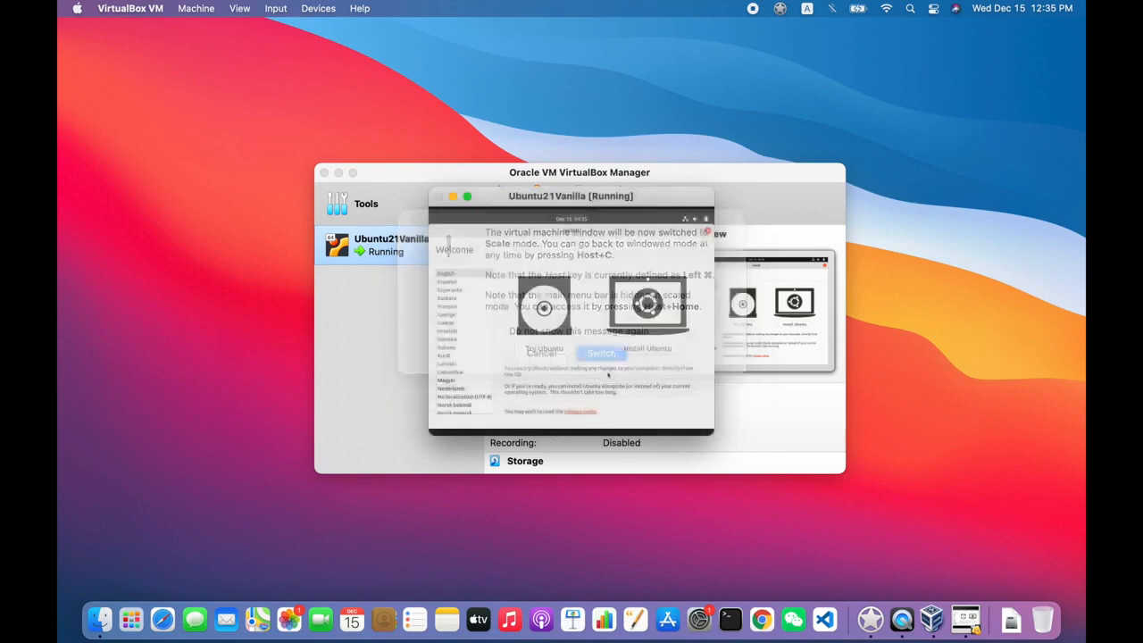
left_click_drag(480, 128, 318, 57)
left_click(530, 282)
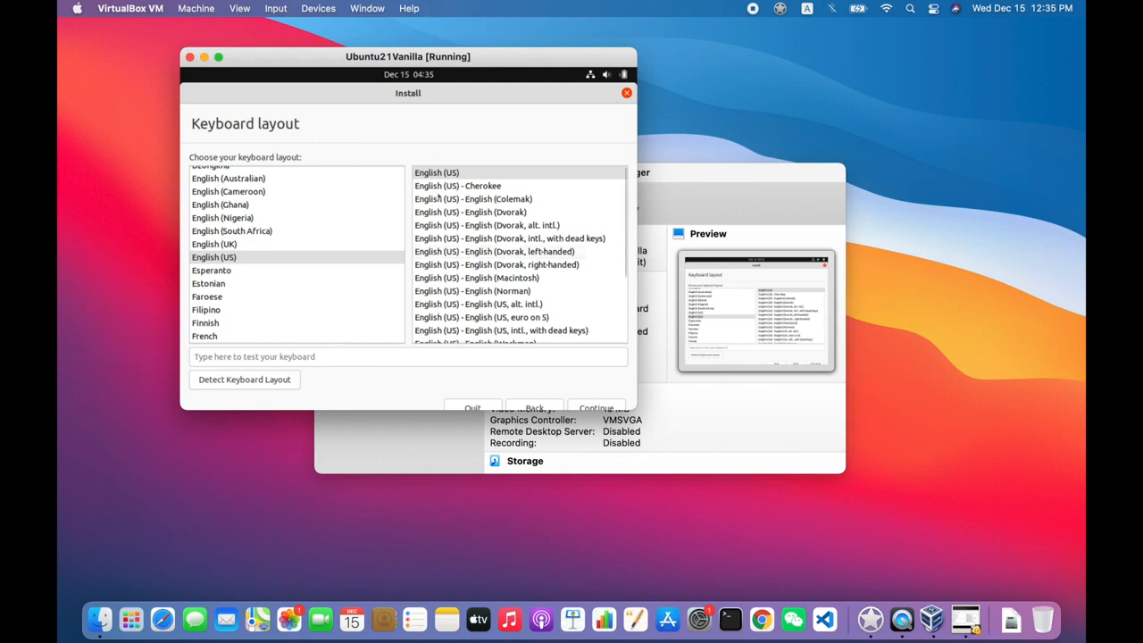
- Pass the keyboard page and choose to install third-party software for graphics and media formats
left_click(597, 408)
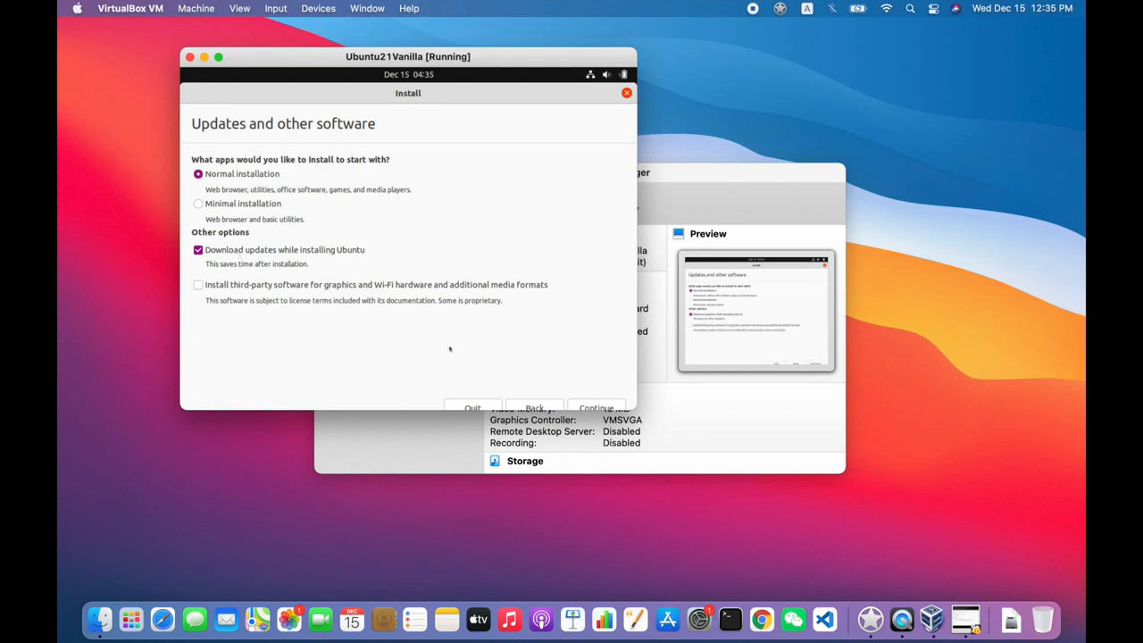
left_click(276, 288)
left_click(592, 407)
- Choose Erase disk and install Ubuntu, confirming the partition changes
key("Return")
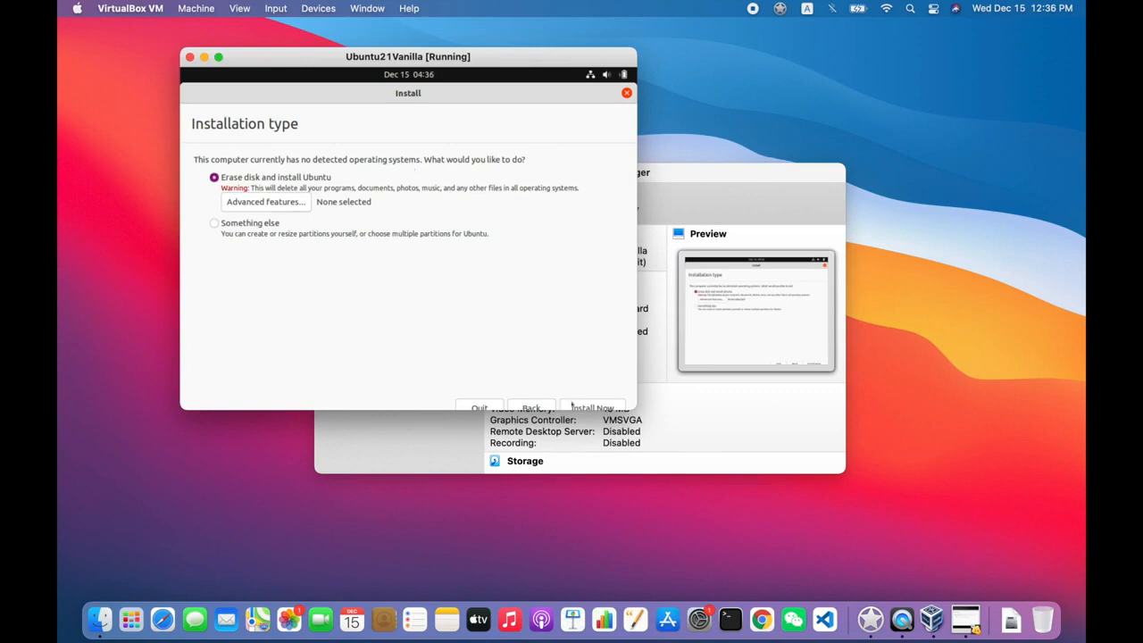
left_click(572, 406)
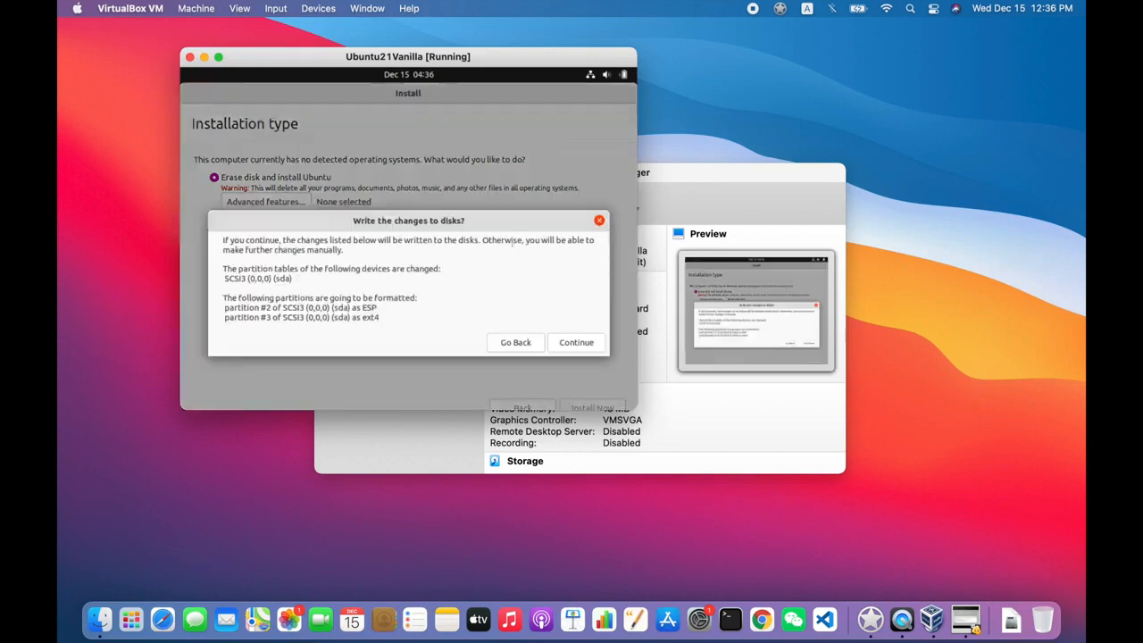
left_click(582, 343)
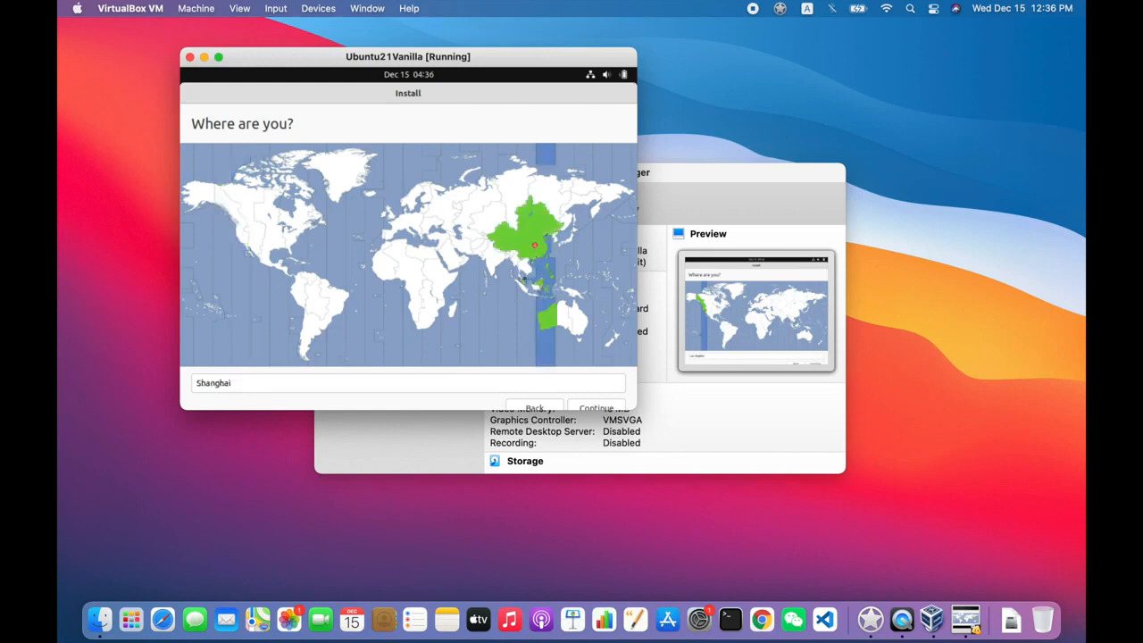
- Accept Shanghai, then enter full name, computer name 'jdp-vbox', username and matching password, and submit
left_click(591, 407)
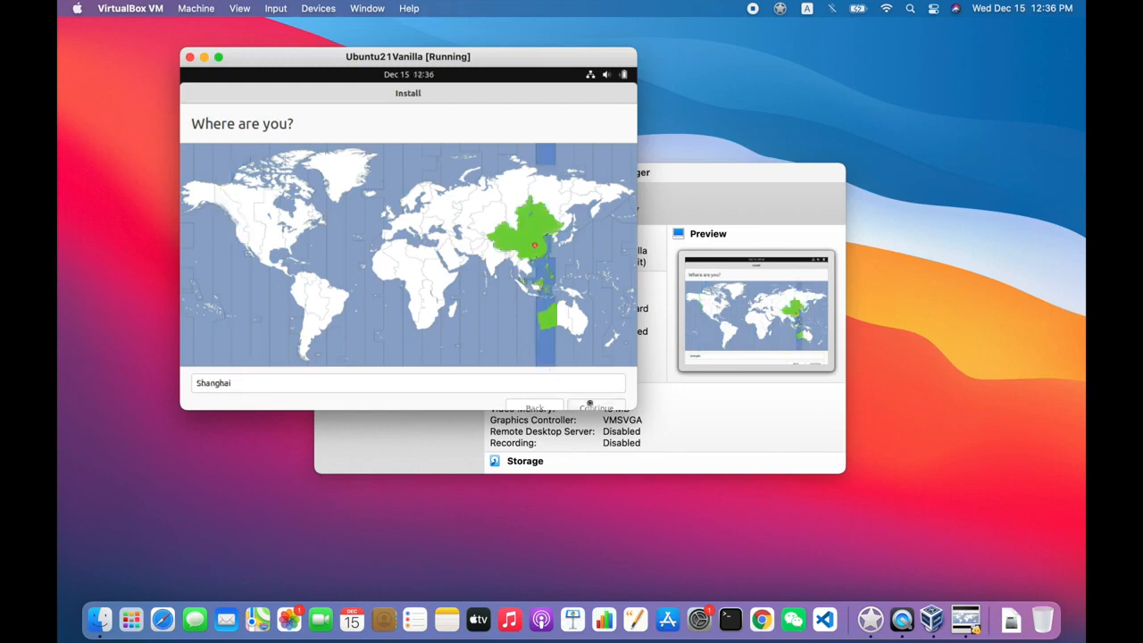
type("Jeremy Pederse")
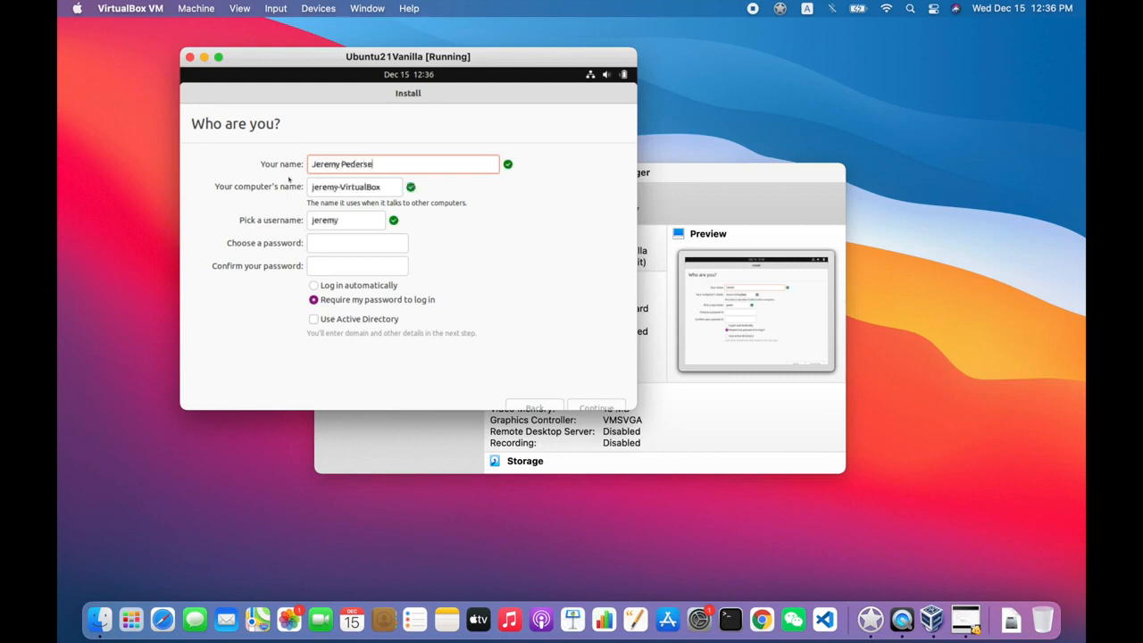
type("n")
key("Tab")
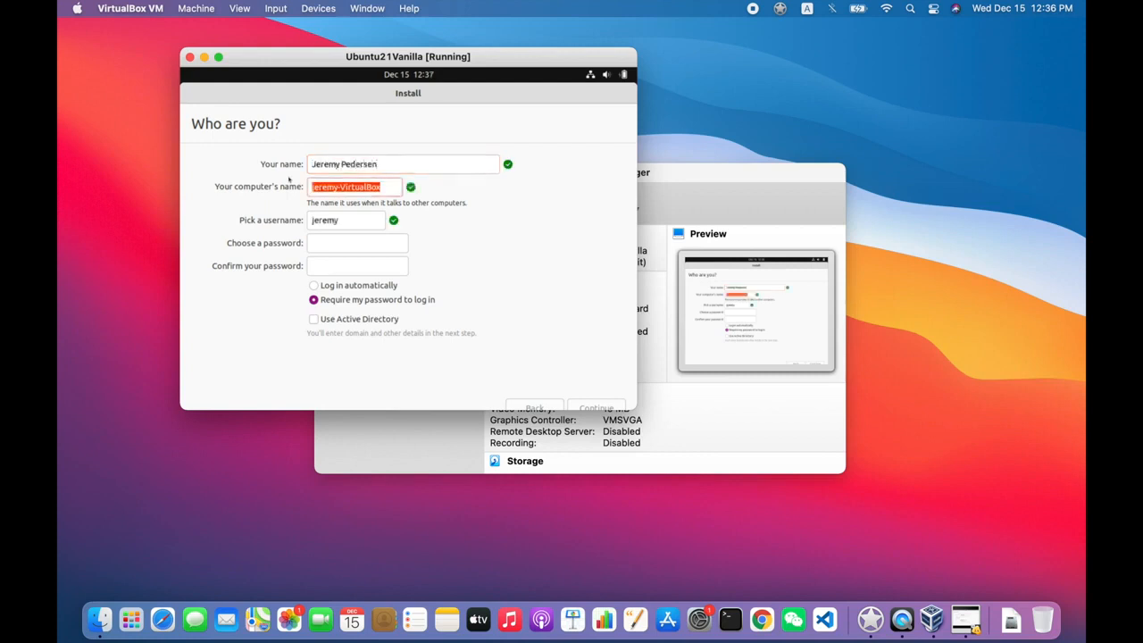
type("jdp-vbox")
key("Tab")
type("jdp")
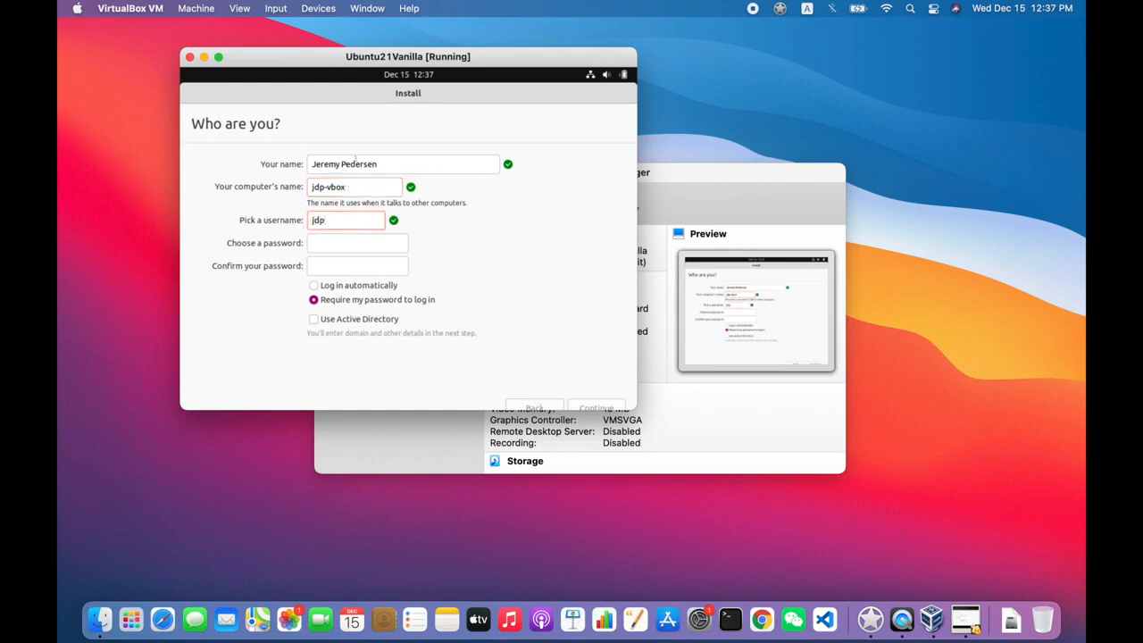
key("Tab")
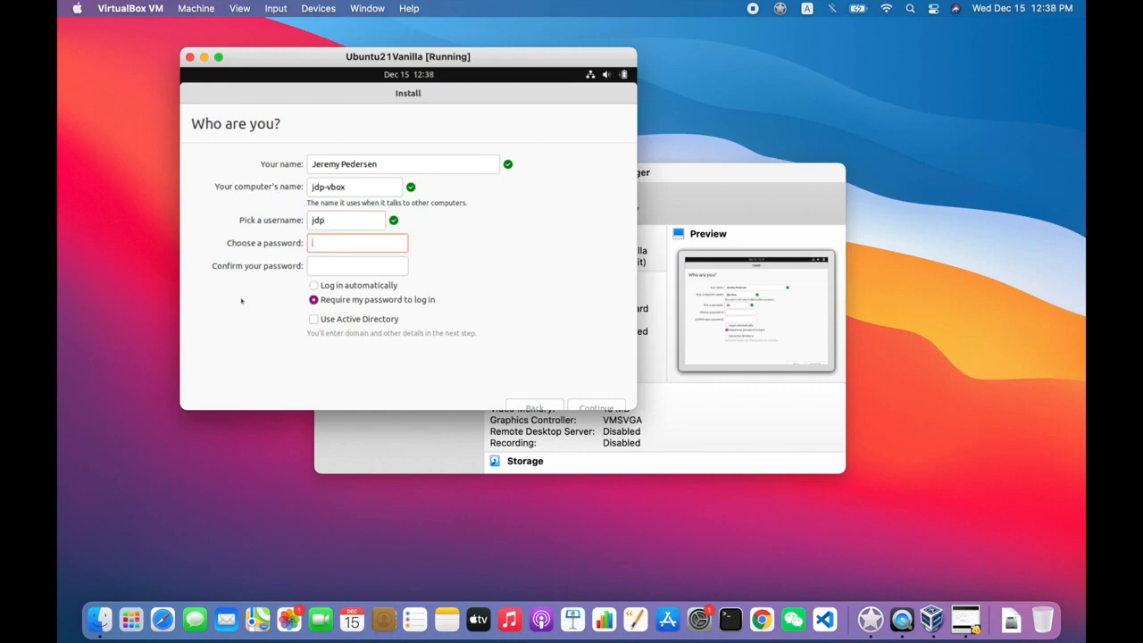
type("************")
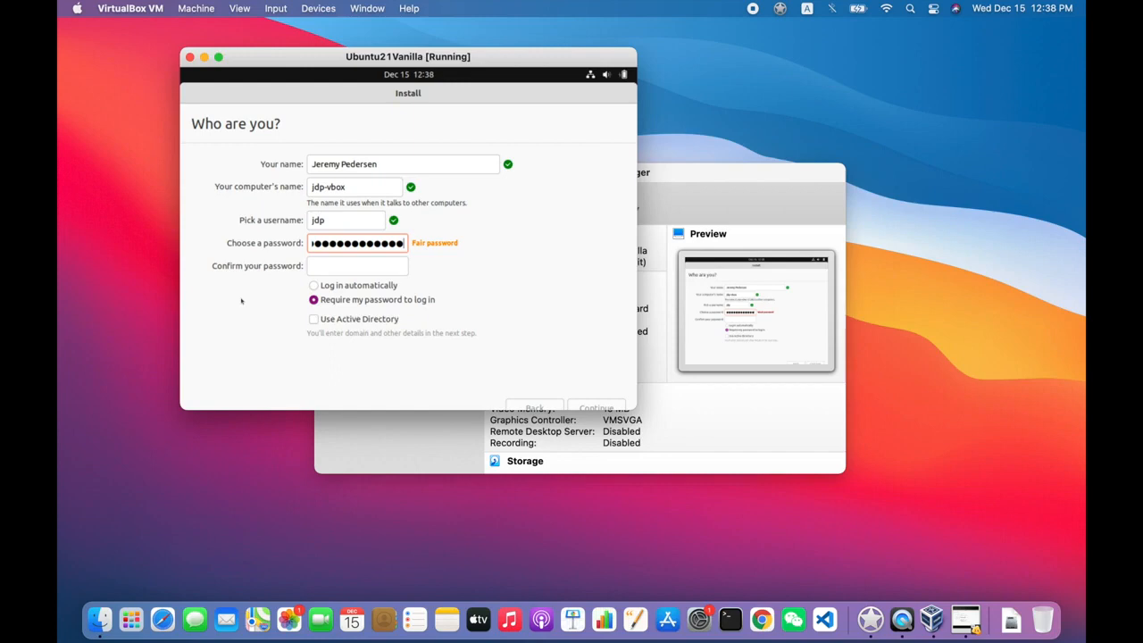
key("Tab")
type("***************")
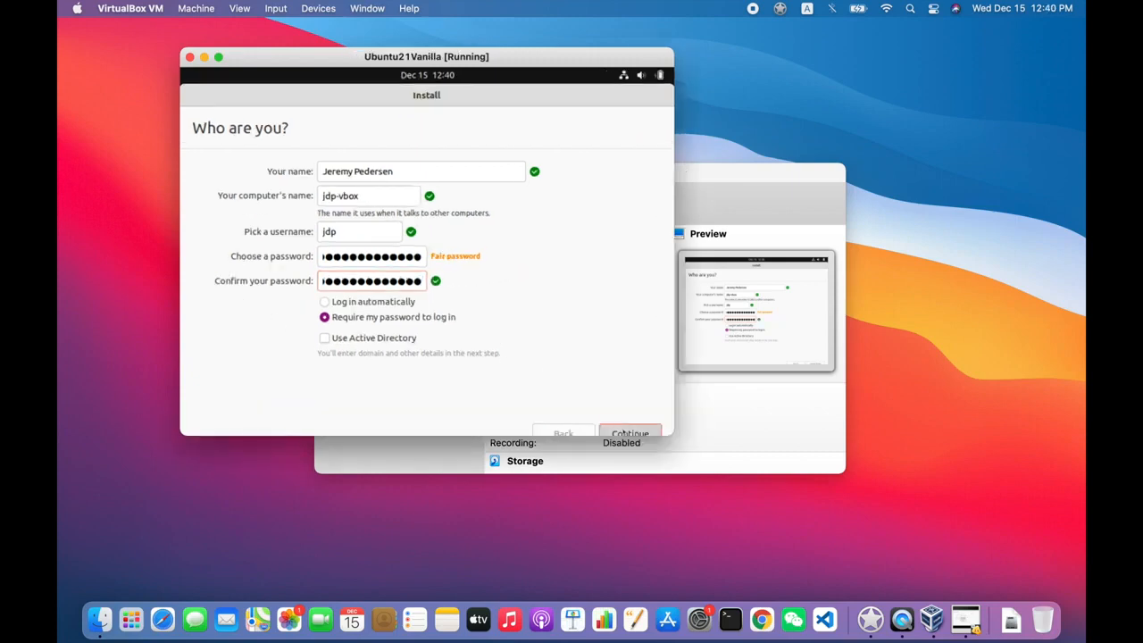
left_click(628, 428)
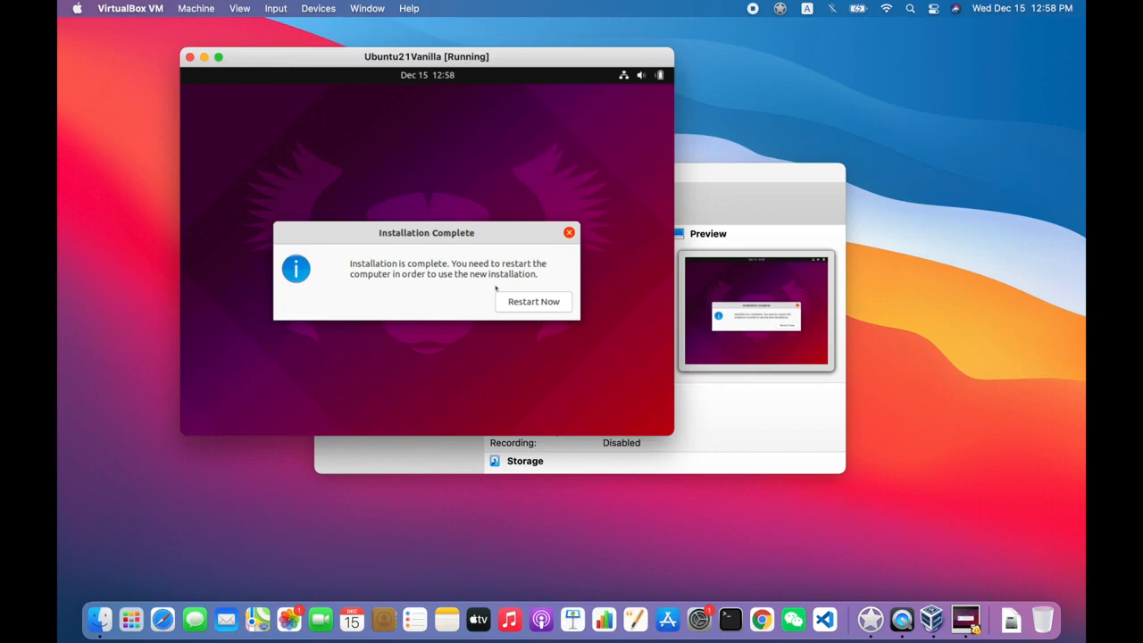
- Restart the VM from the Installation Complete dialog once installing finishes
left_click(529, 308)
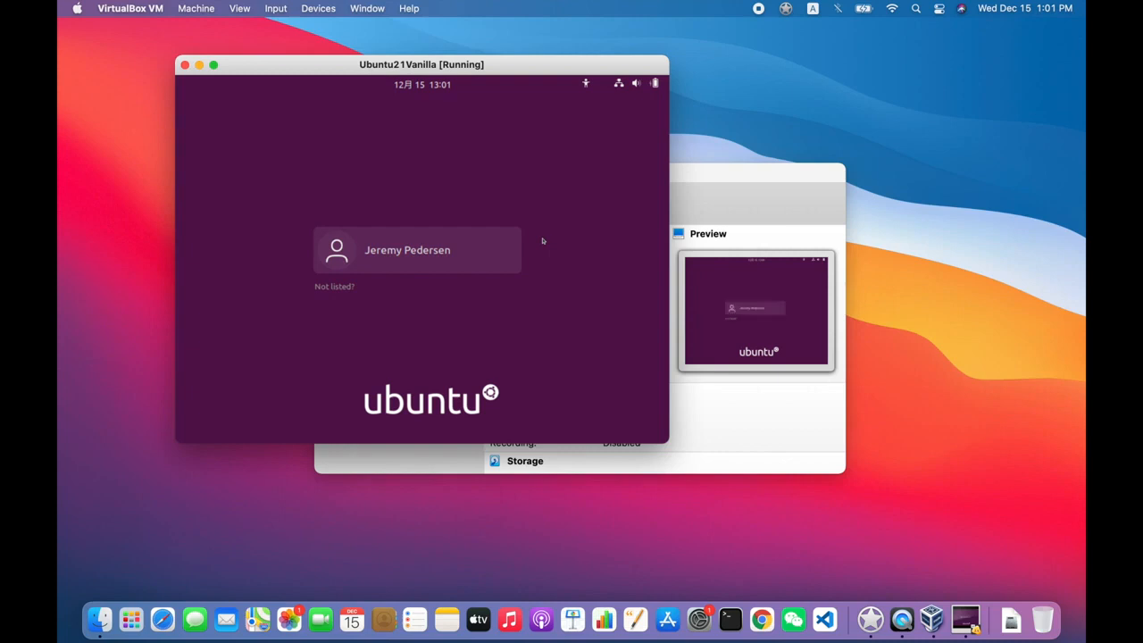
- Log in to the new user account with its password
left_click(430, 251)
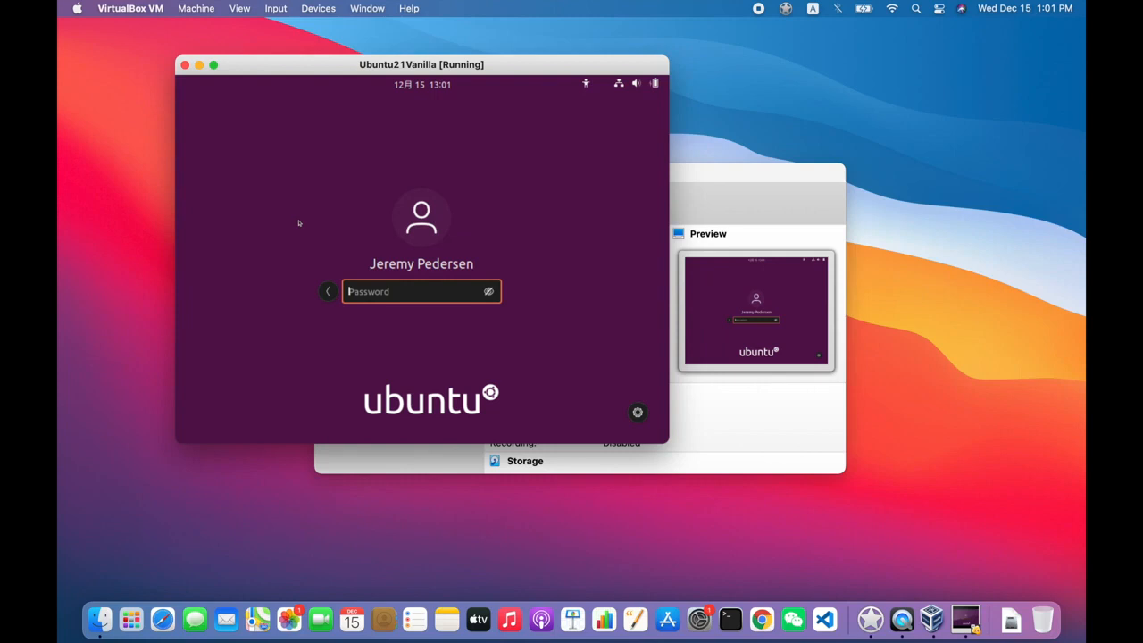
type("****************")
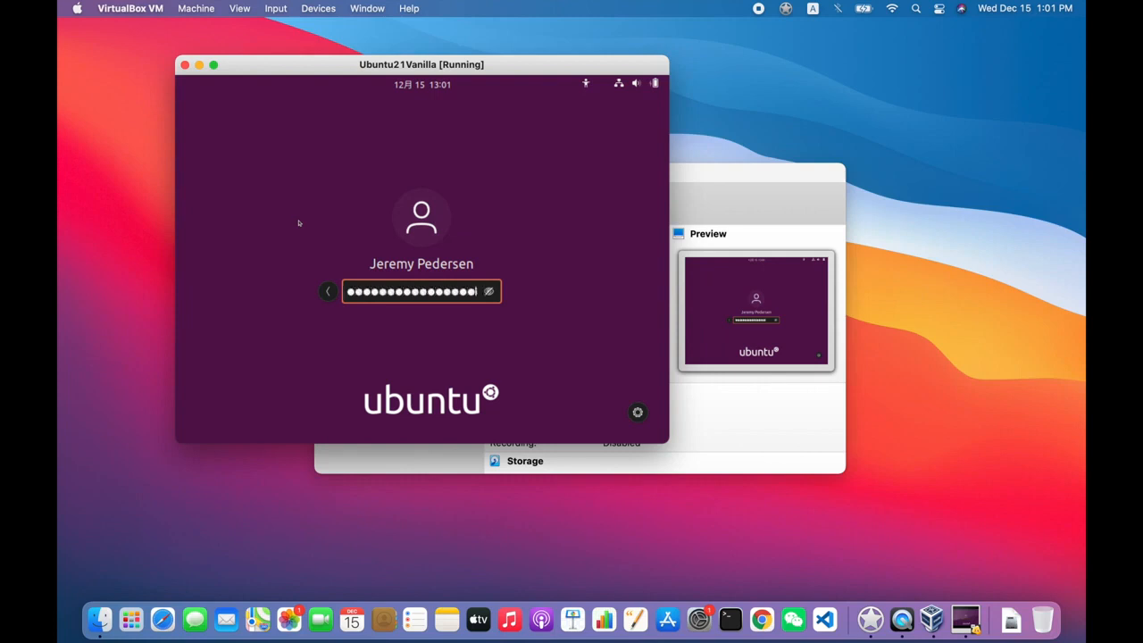
key("Return")
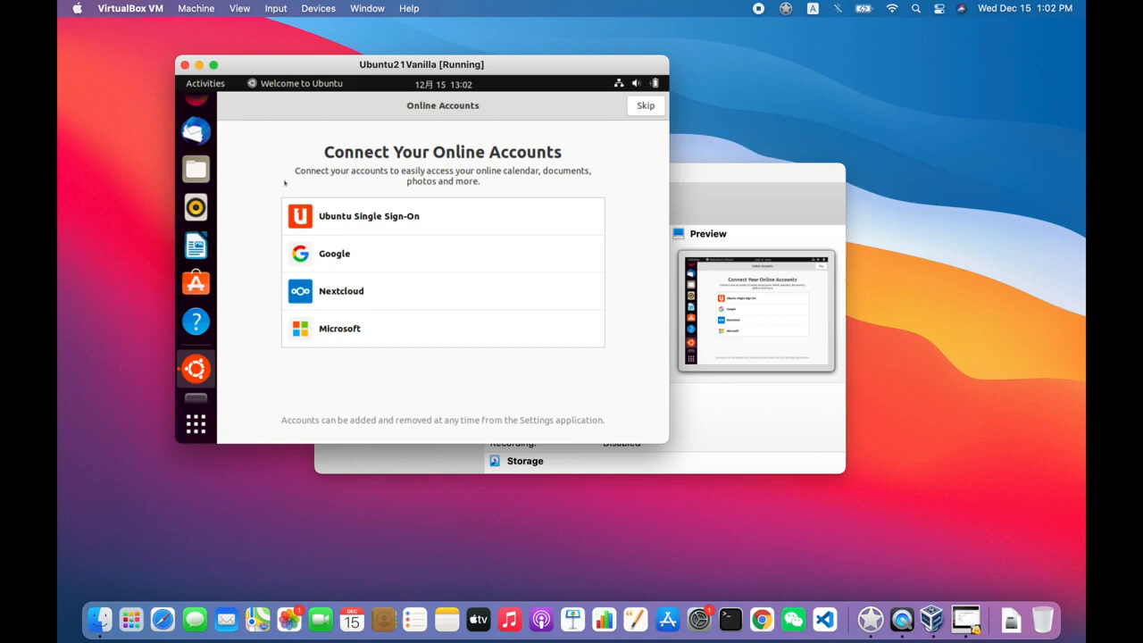
- Skip online accounts, decline sending system info, and finish the welcome tour
left_click(646, 105)
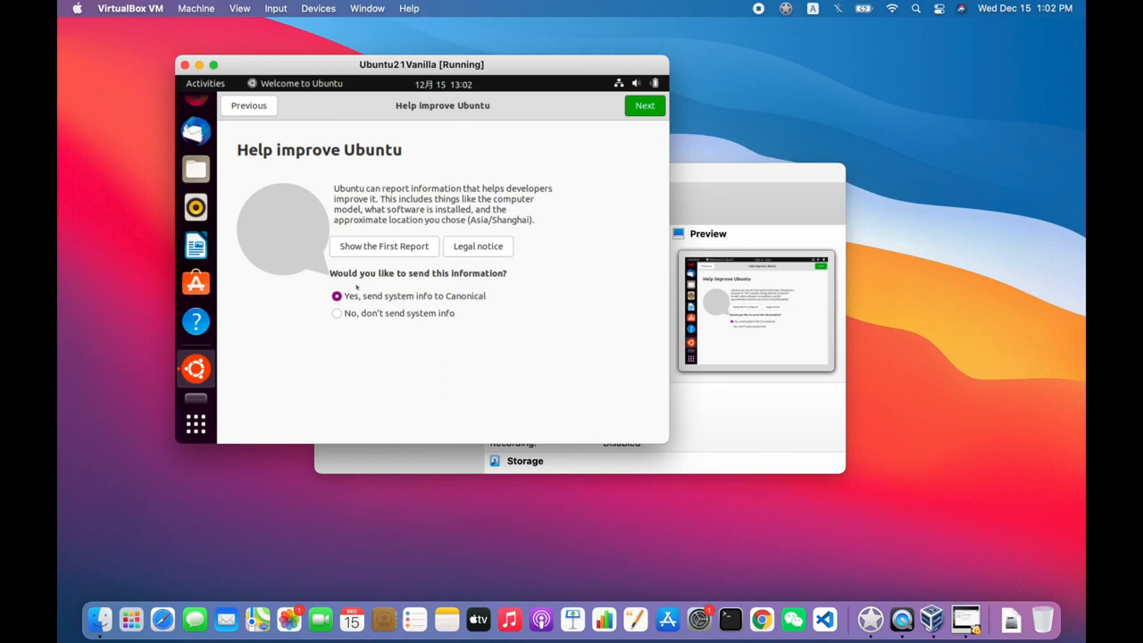
left_click(338, 314)
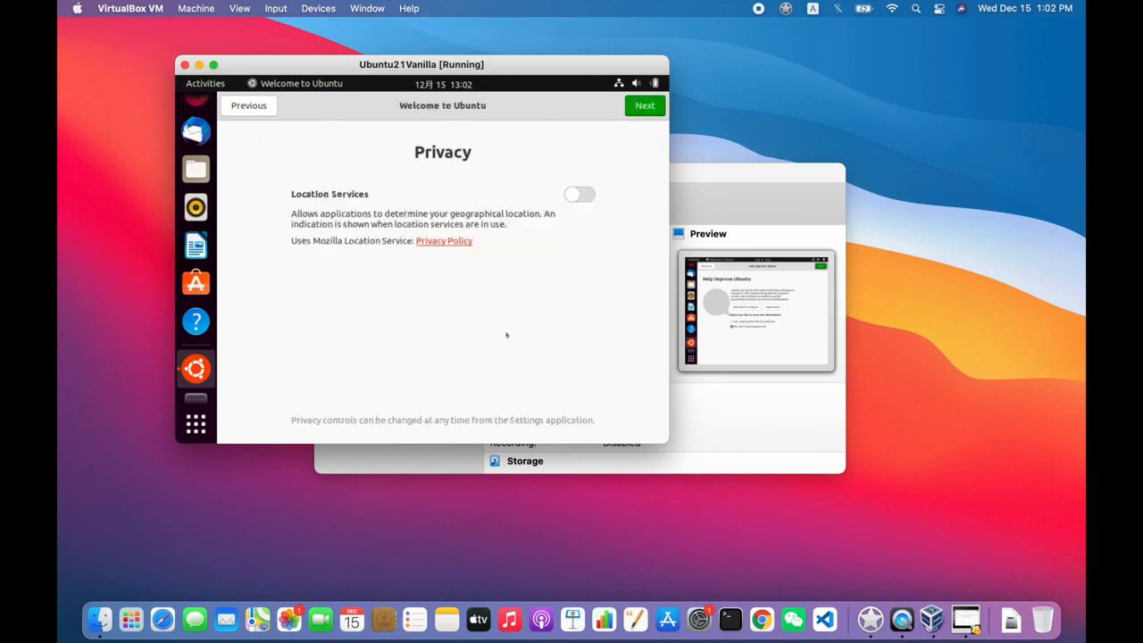
left_click(635, 114)
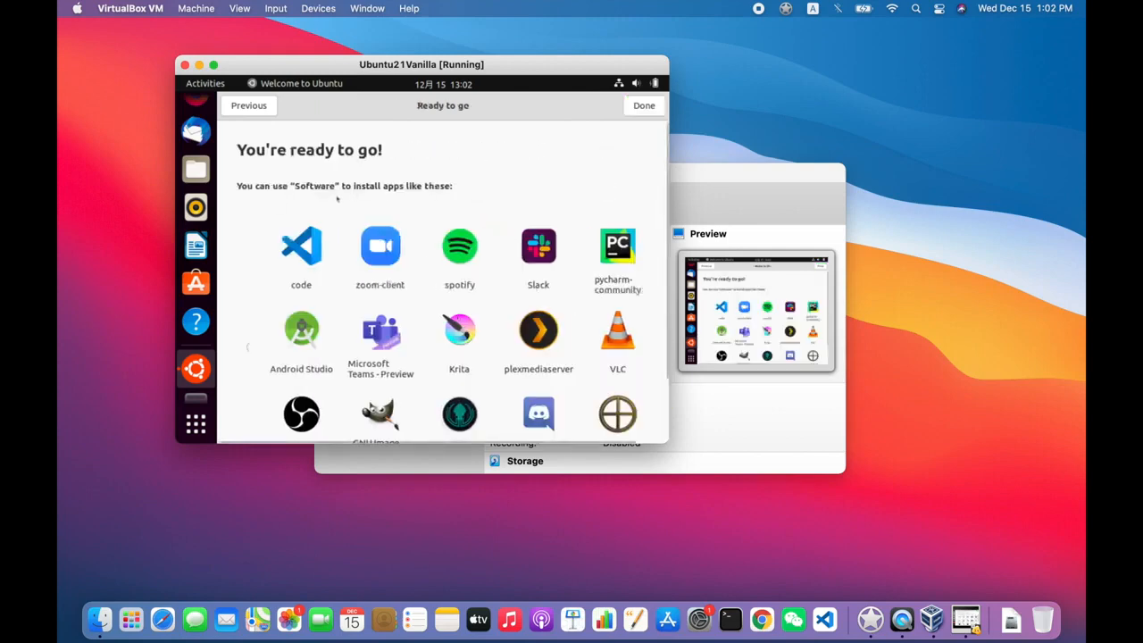
left_click(638, 108)
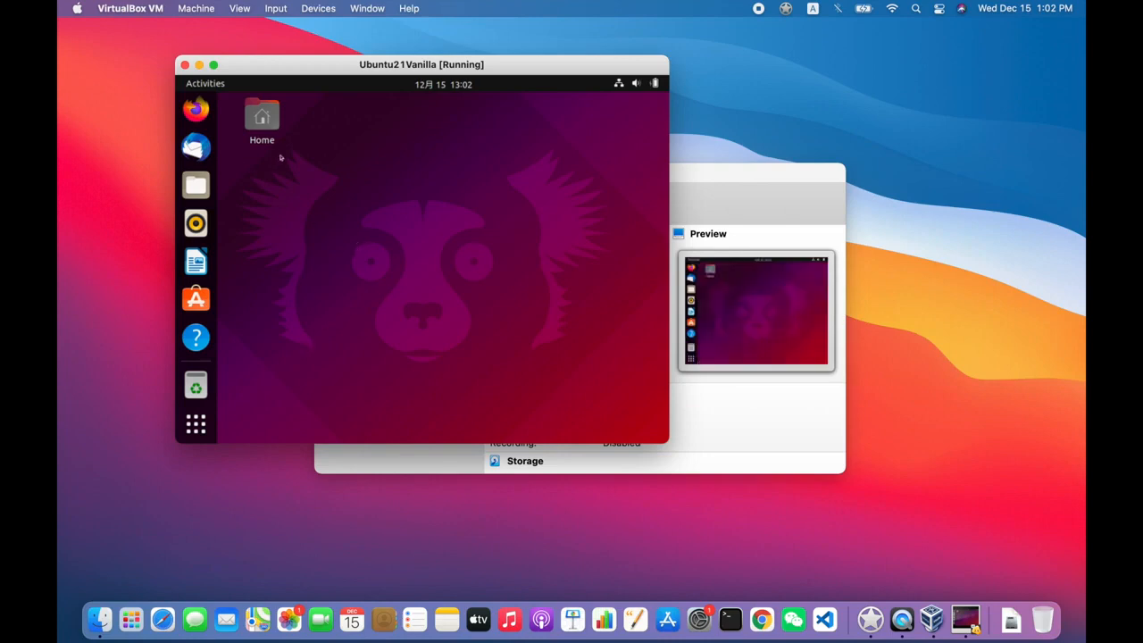
- Insert the Guest Additions CD image from the VirtualBox Devices menu
left_click(277, 8)
mouse_move(332, 7)
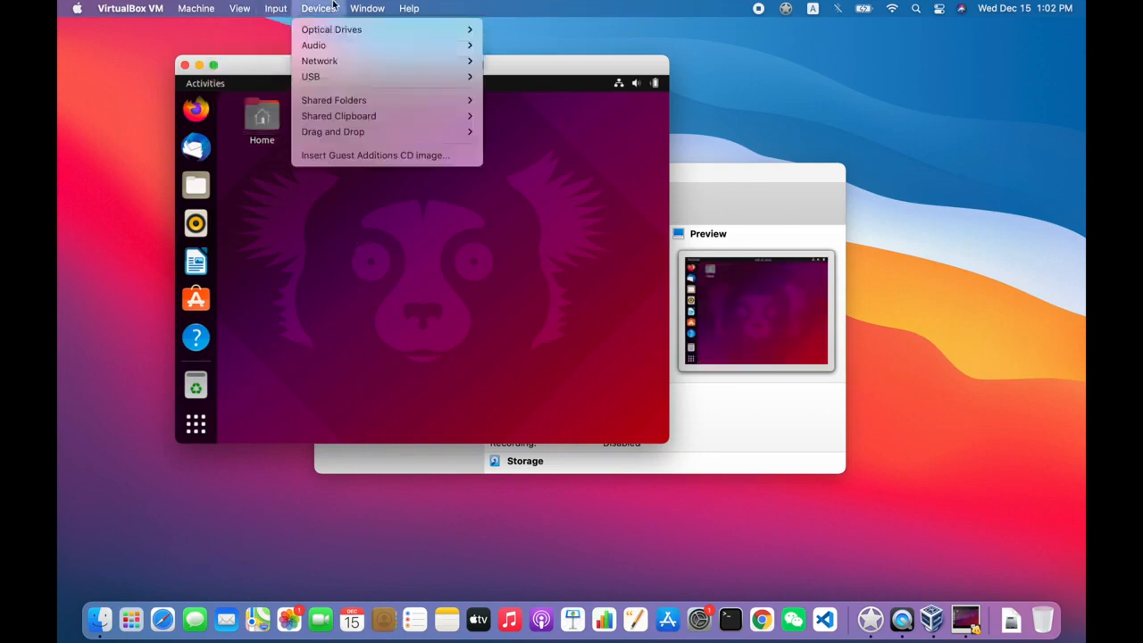
left_click(399, 156)
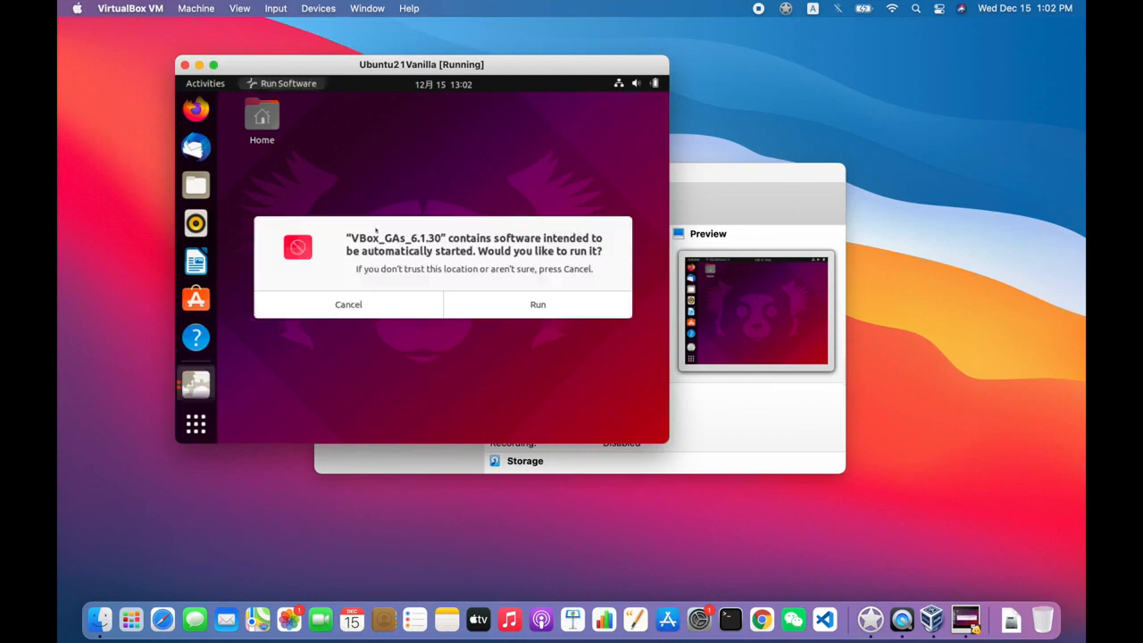
- Run the Guest Additions autorun and authenticate with the administrator password
left_click(538, 304)
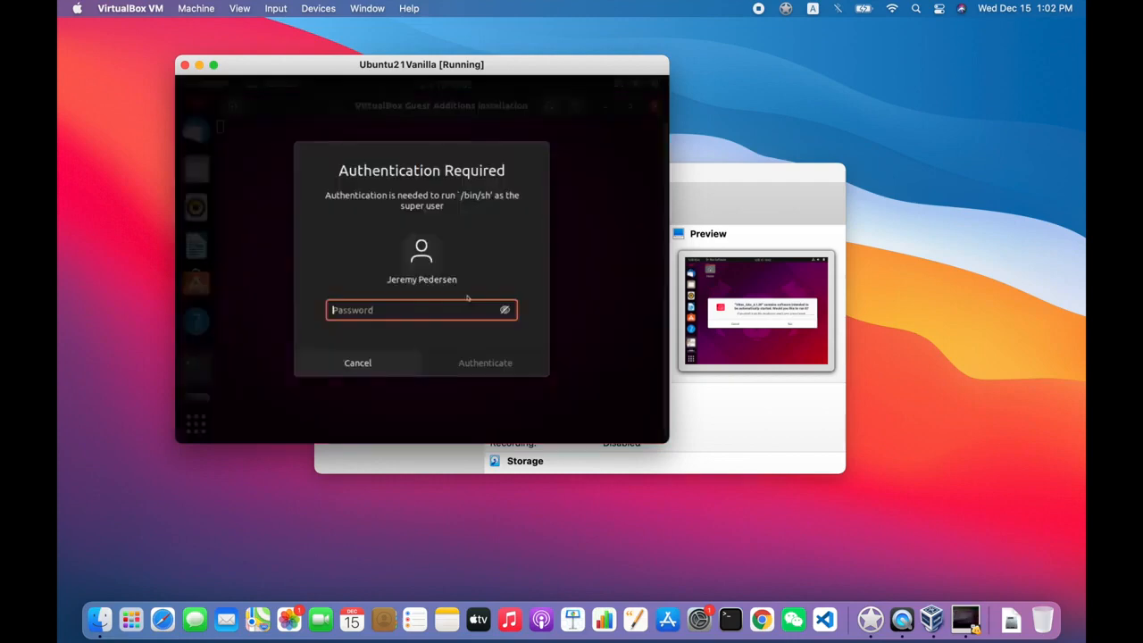
type("***********************")
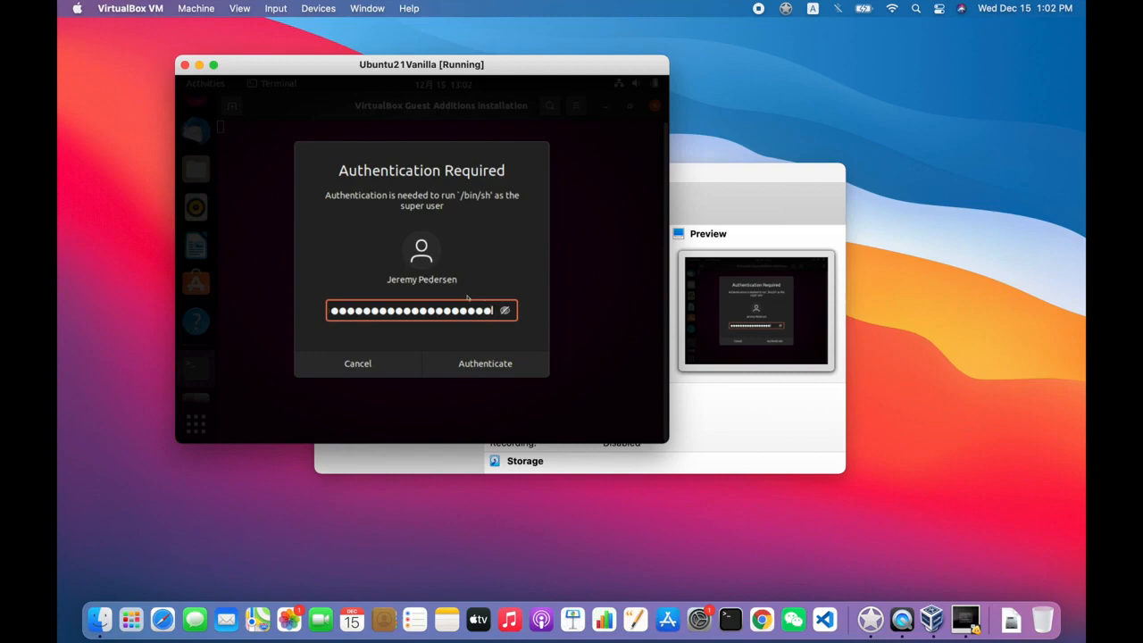
key("Return")
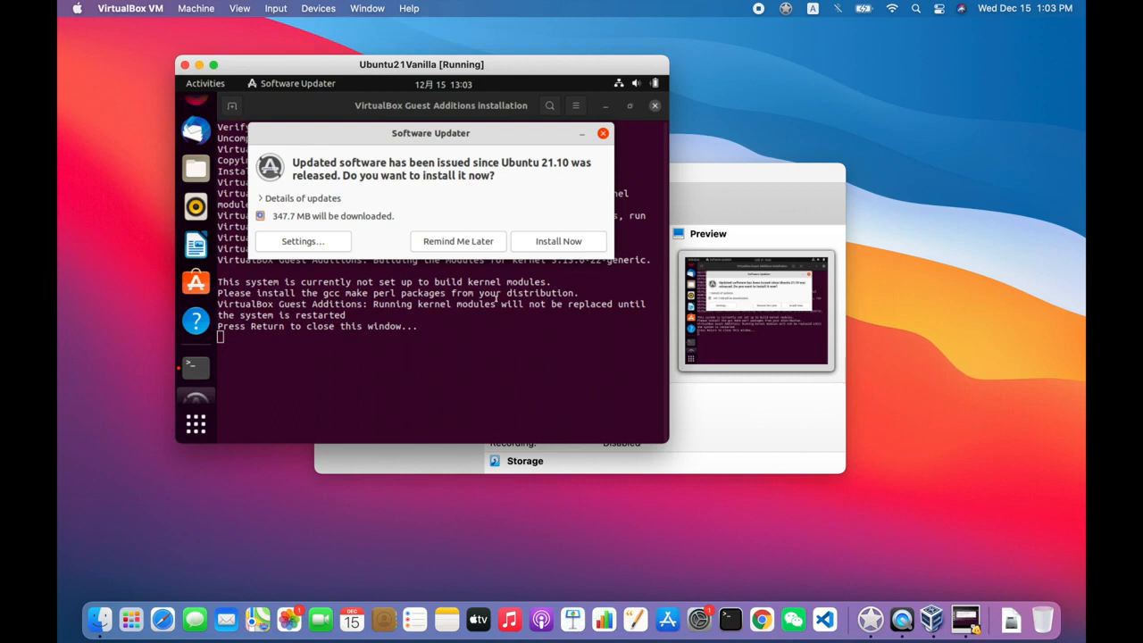
- Start installing Ubuntu updates, close the finished Guest Additions terminal, and bring the autorun prompt forward
left_click(539, 232)
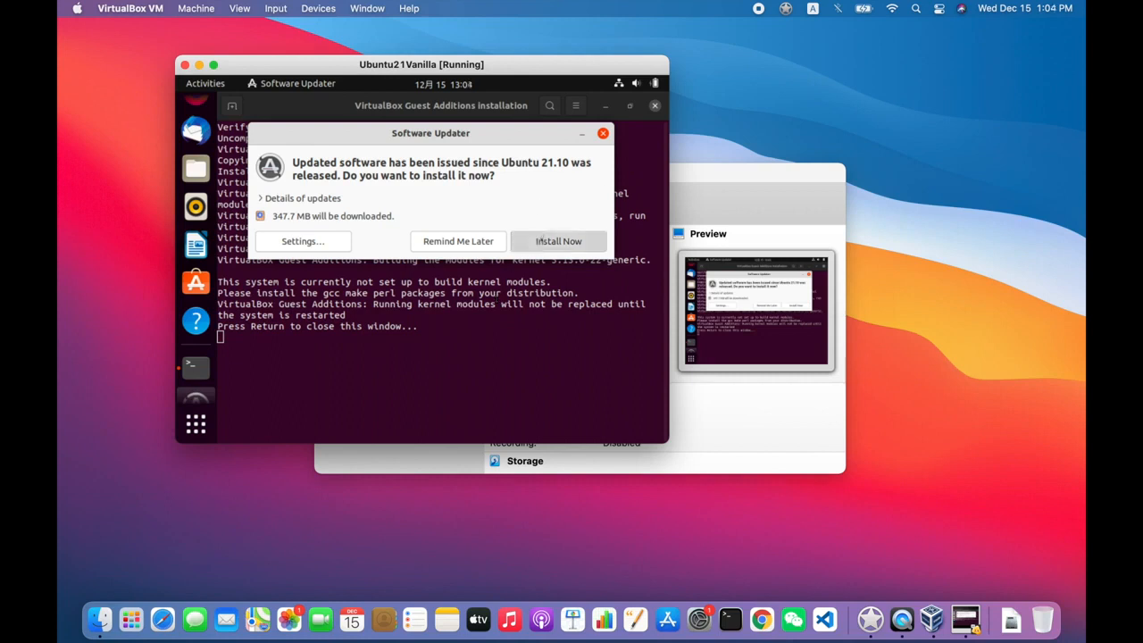
left_click(456, 362)
key("Return")
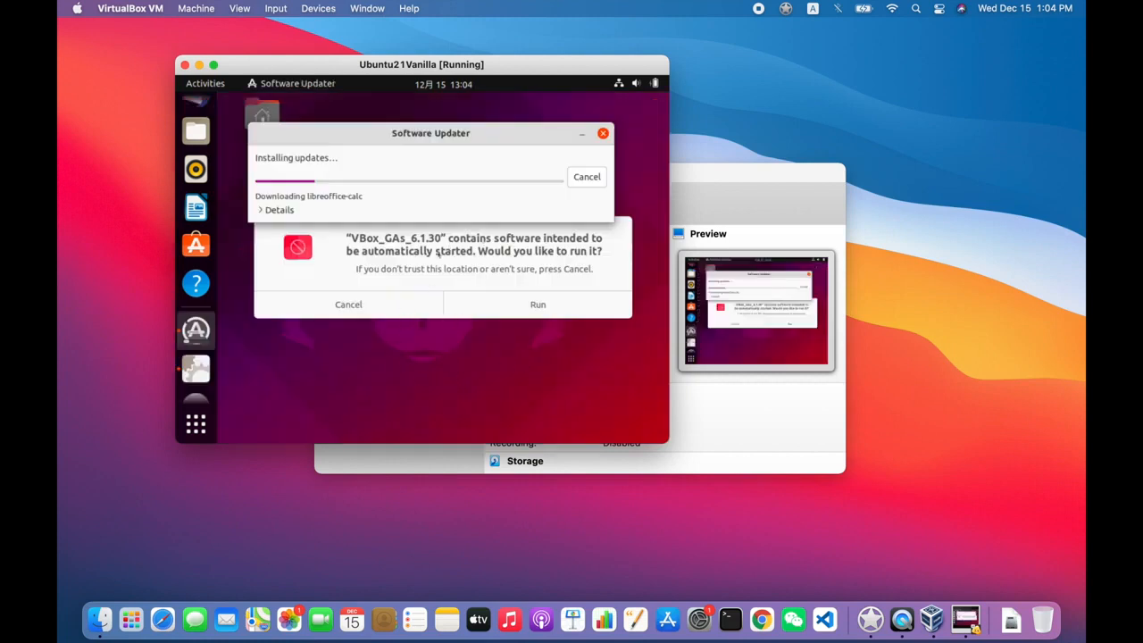
left_click_drag(382, 133, 386, 335)
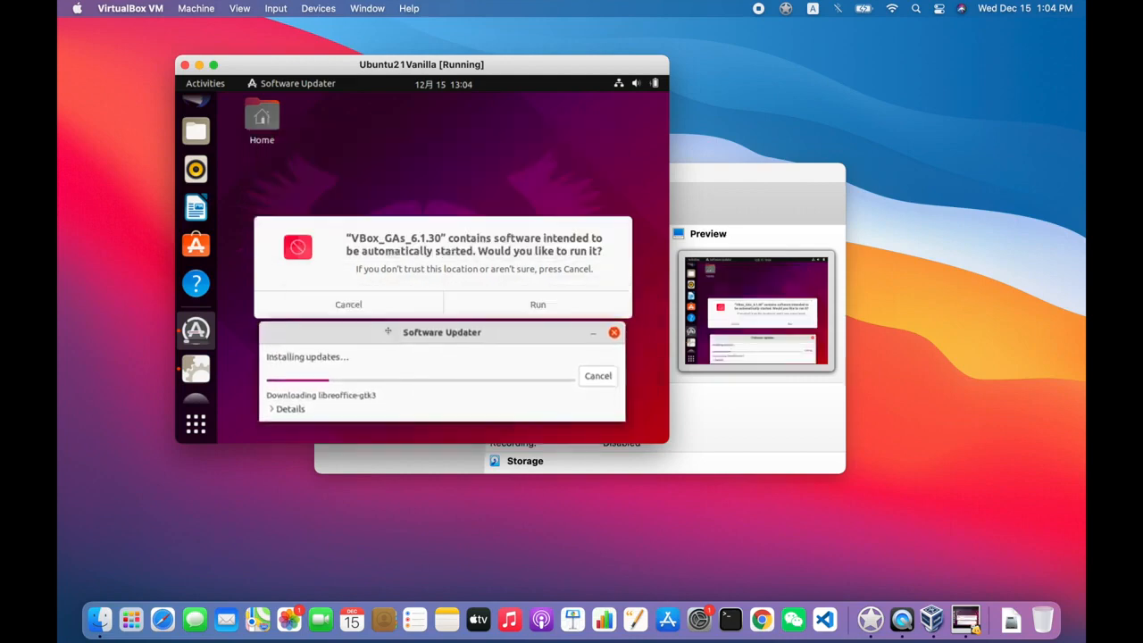
left_click(406, 259)
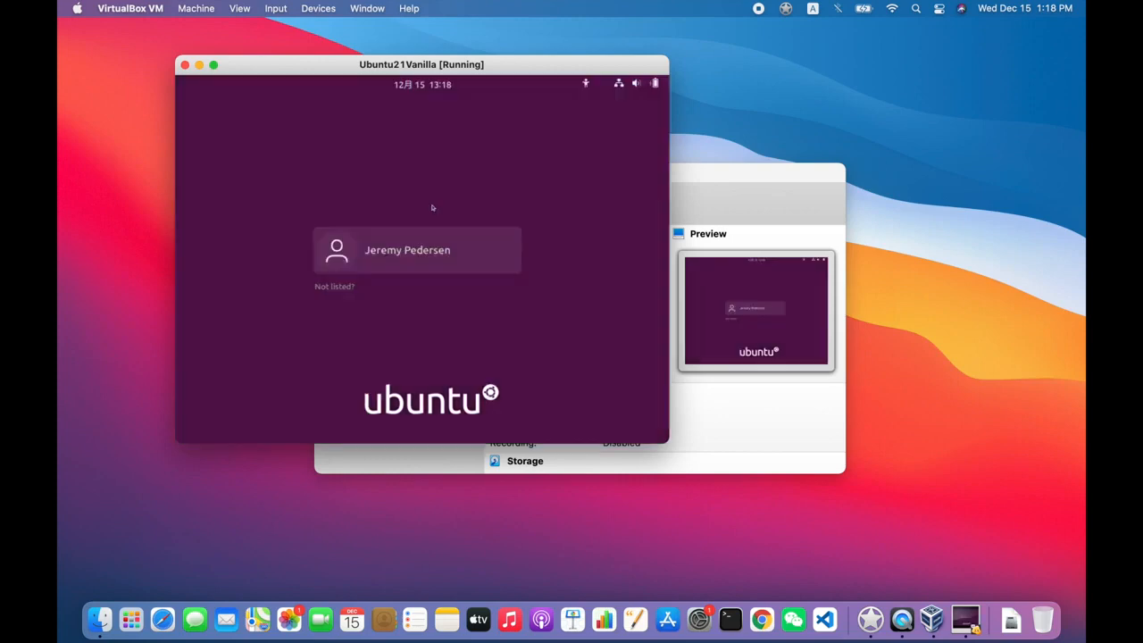
- Select the user account and sign in with its password
left_click(408, 247)
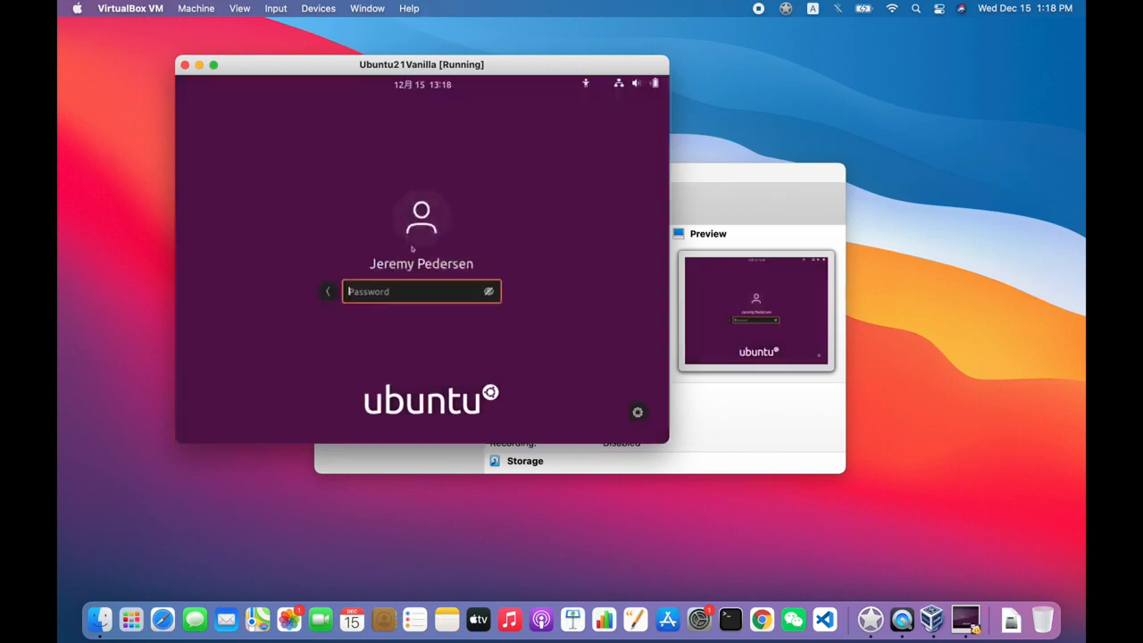
type("**************")
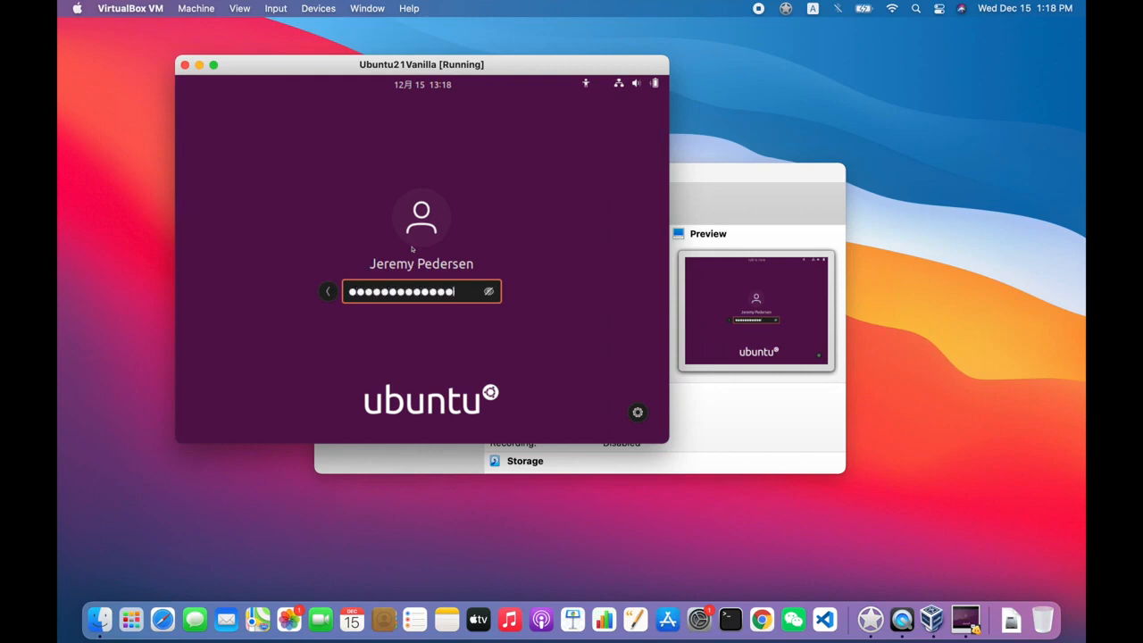
key("Return")
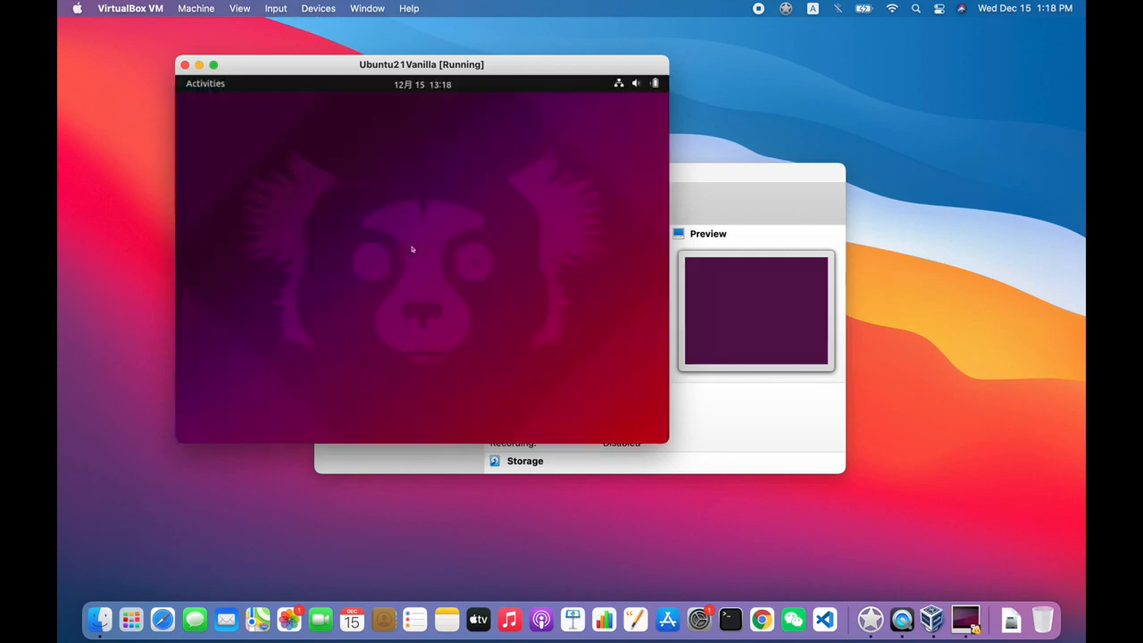
- Search for and launch Settings, then go to the Displays page
left_click(191, 84)
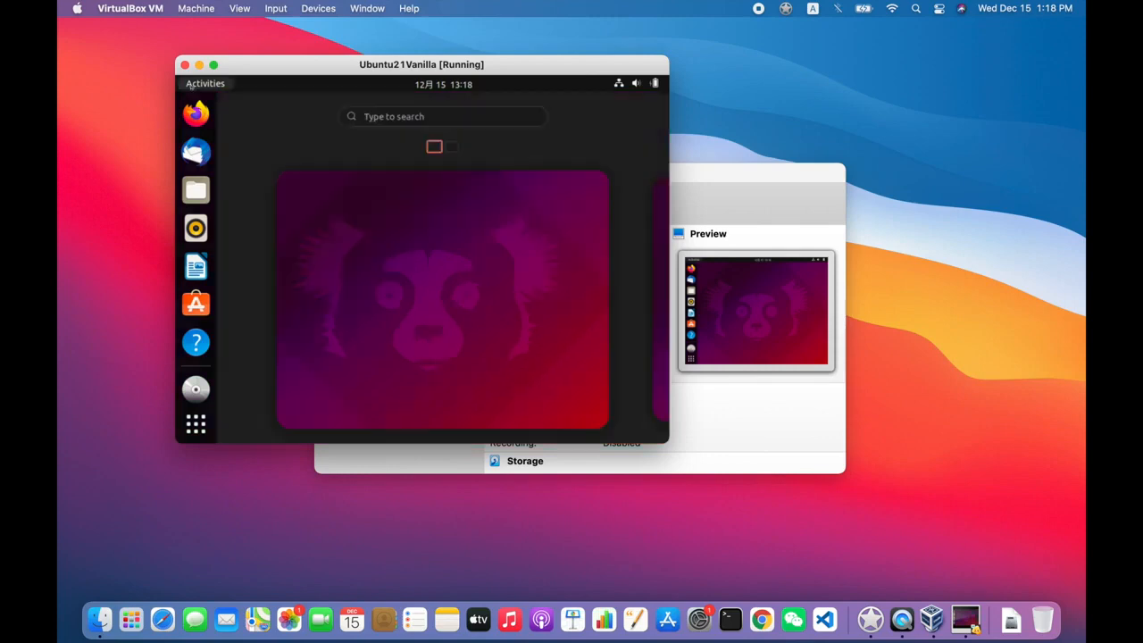
left_click(386, 117)
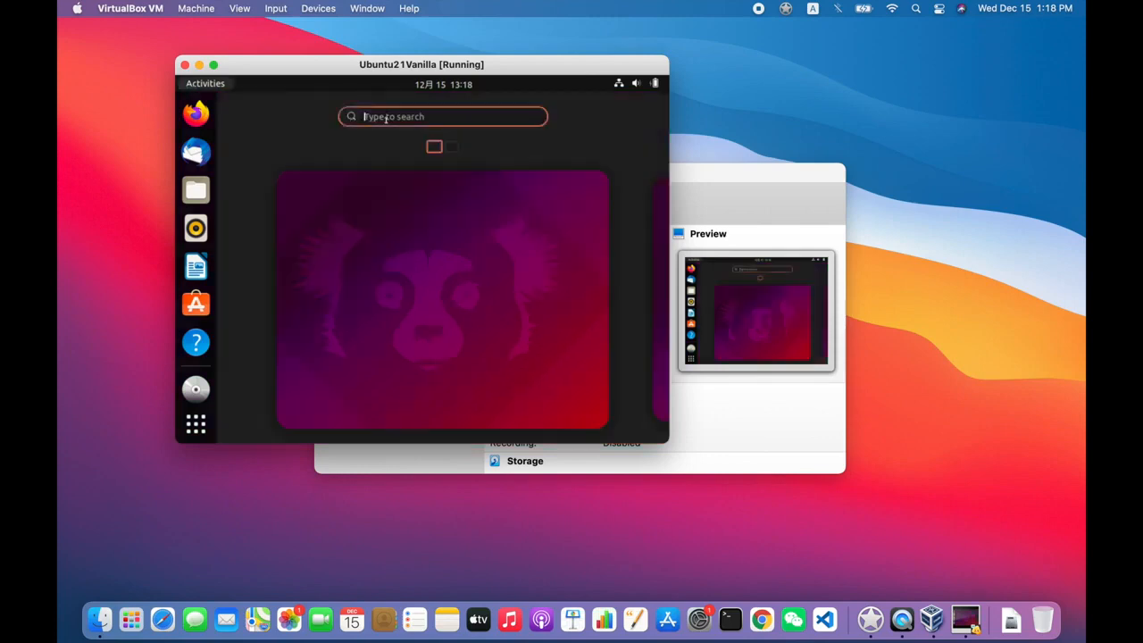
type("sett")
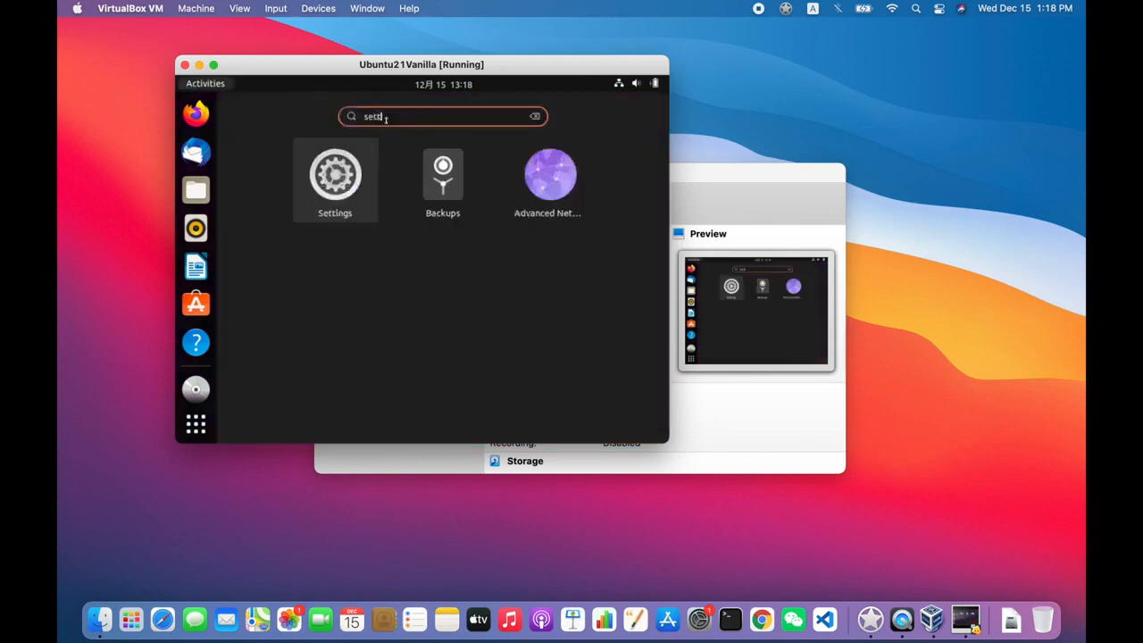
left_click(348, 163)
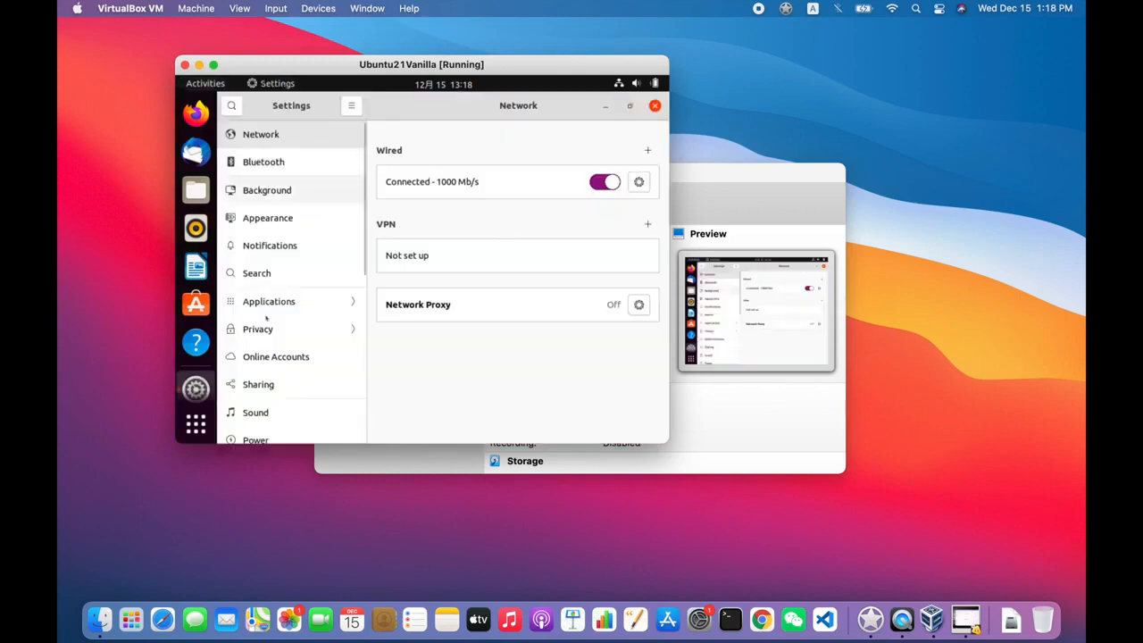
scroll(262, 369, "down", 1)
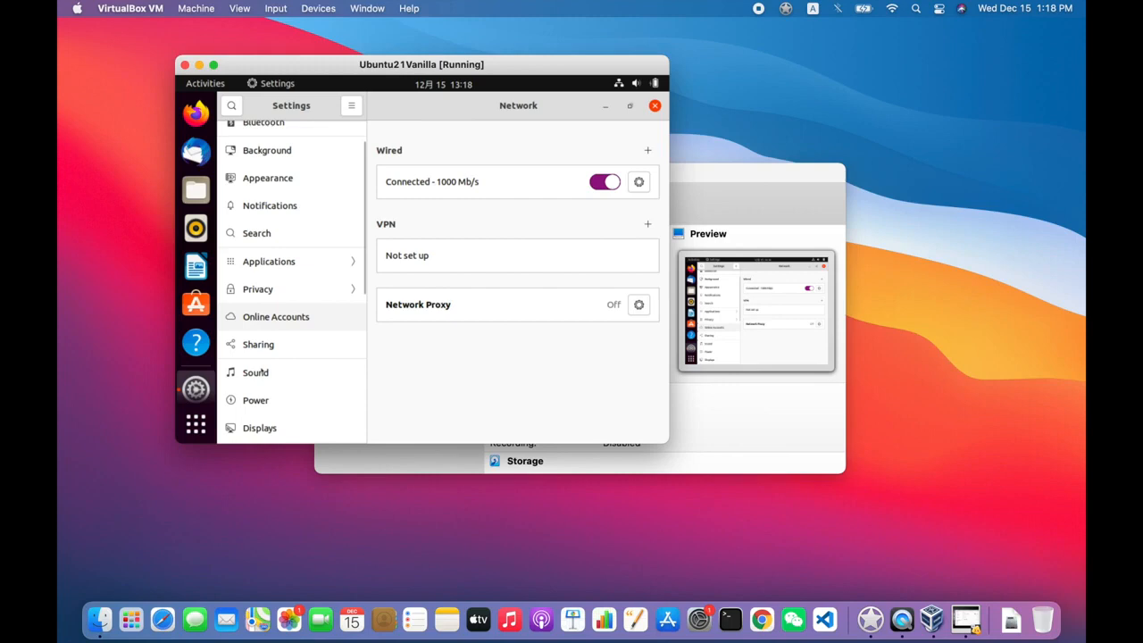
scroll(256, 372, "down", 8)
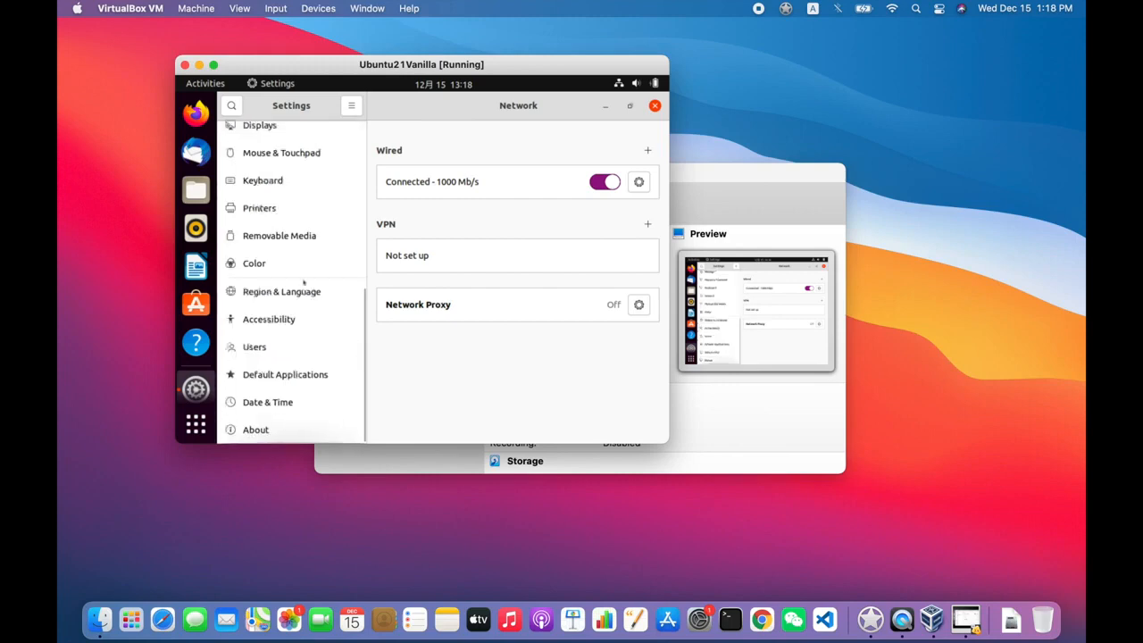
left_click(280, 131)
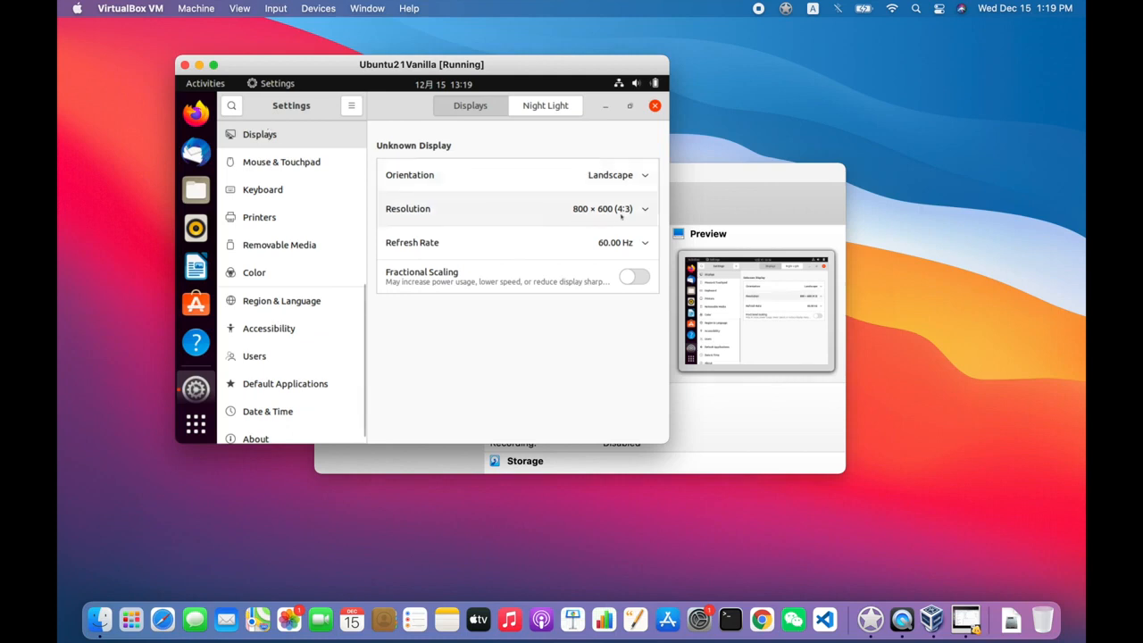
- Apply 1920 × 1200 (16:10) resolution, maximize the VM window, and keep the changes
left_click(645, 211)
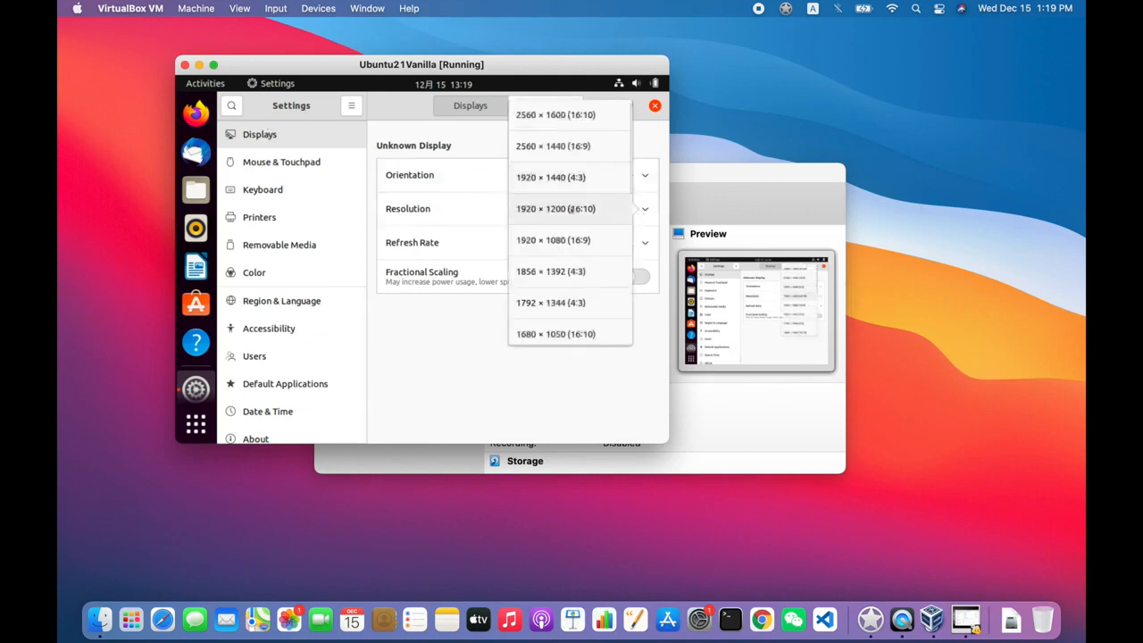
left_click(572, 208)
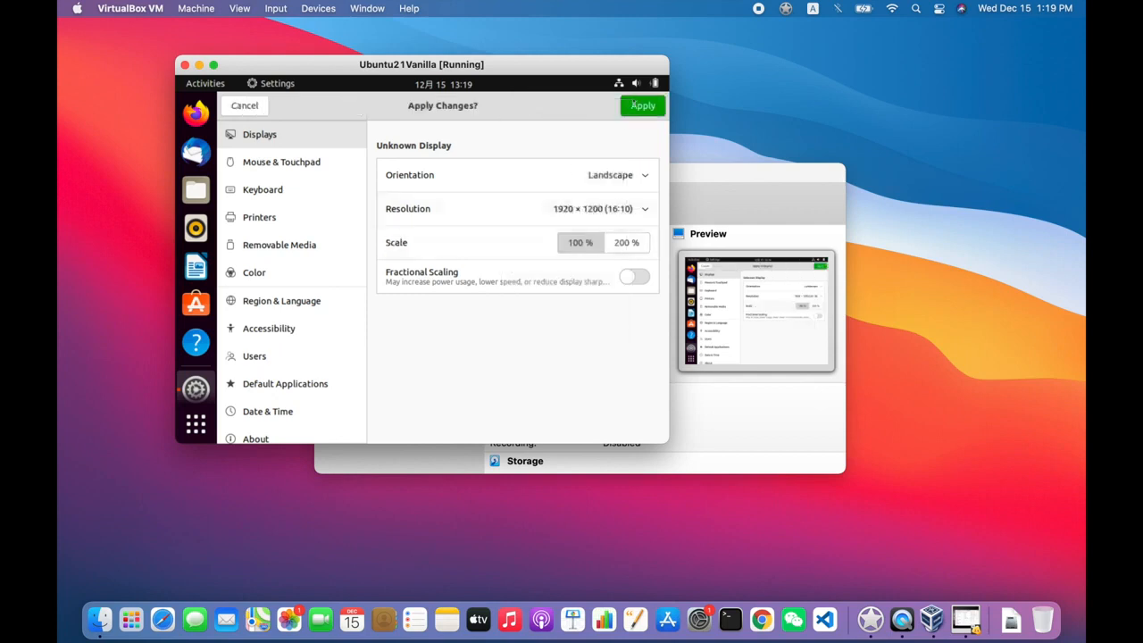
left_click(643, 106)
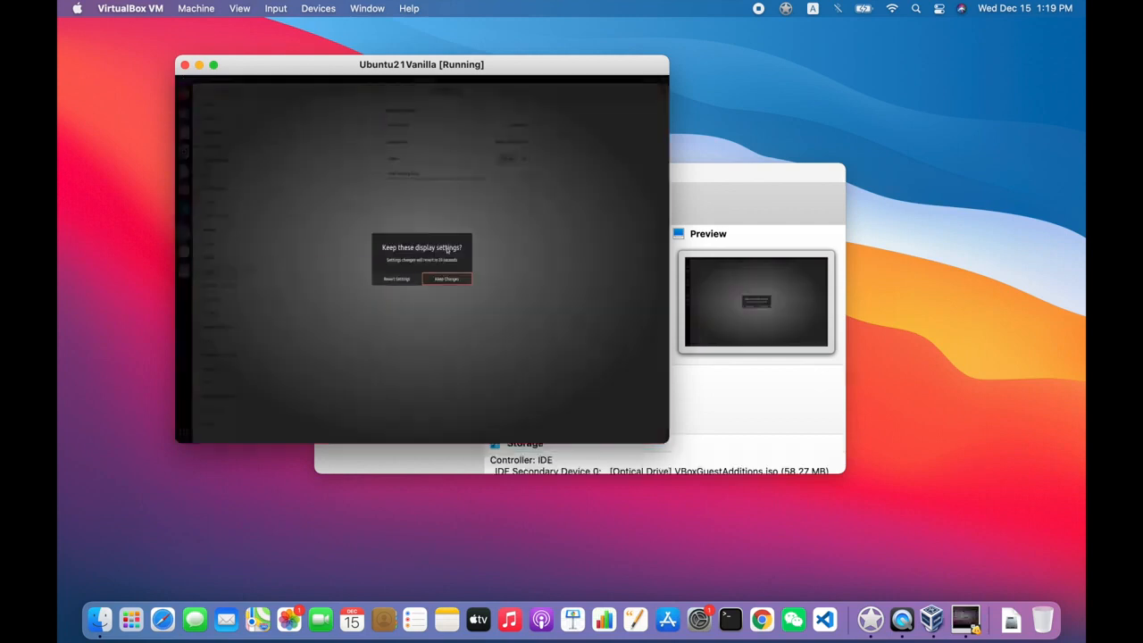
left_click(400, 279)
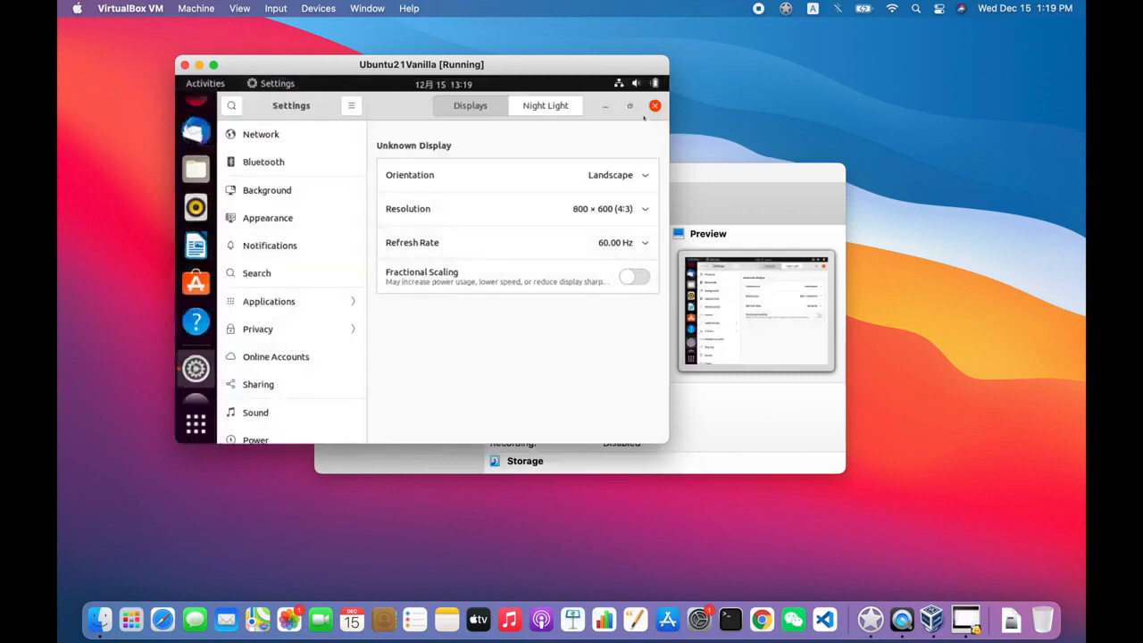
left_click(653, 208)
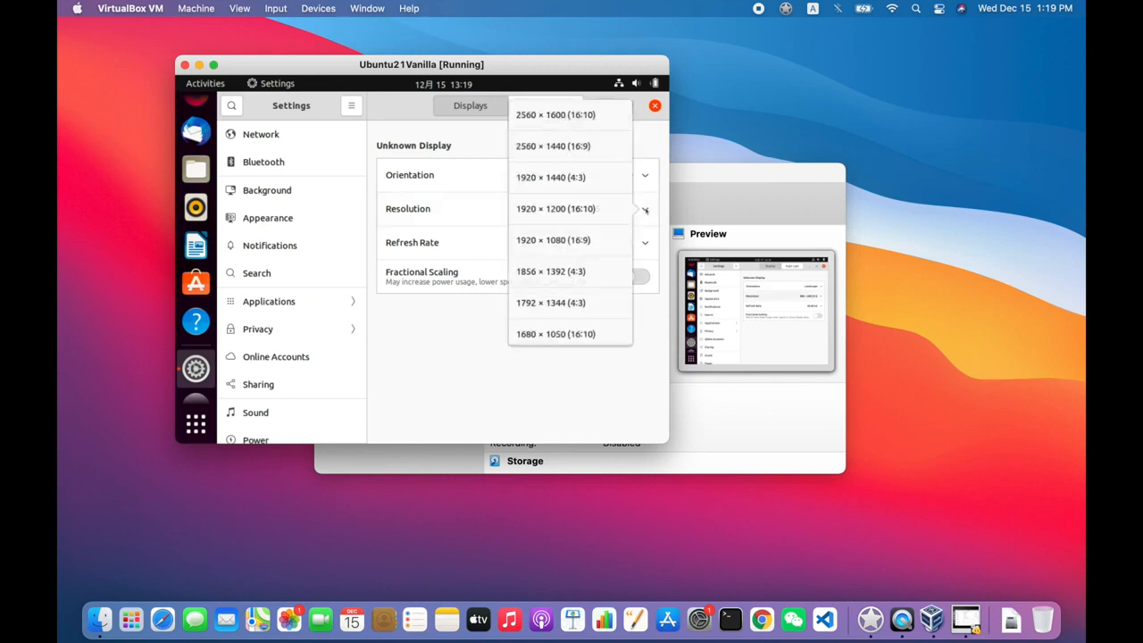
left_click(582, 209)
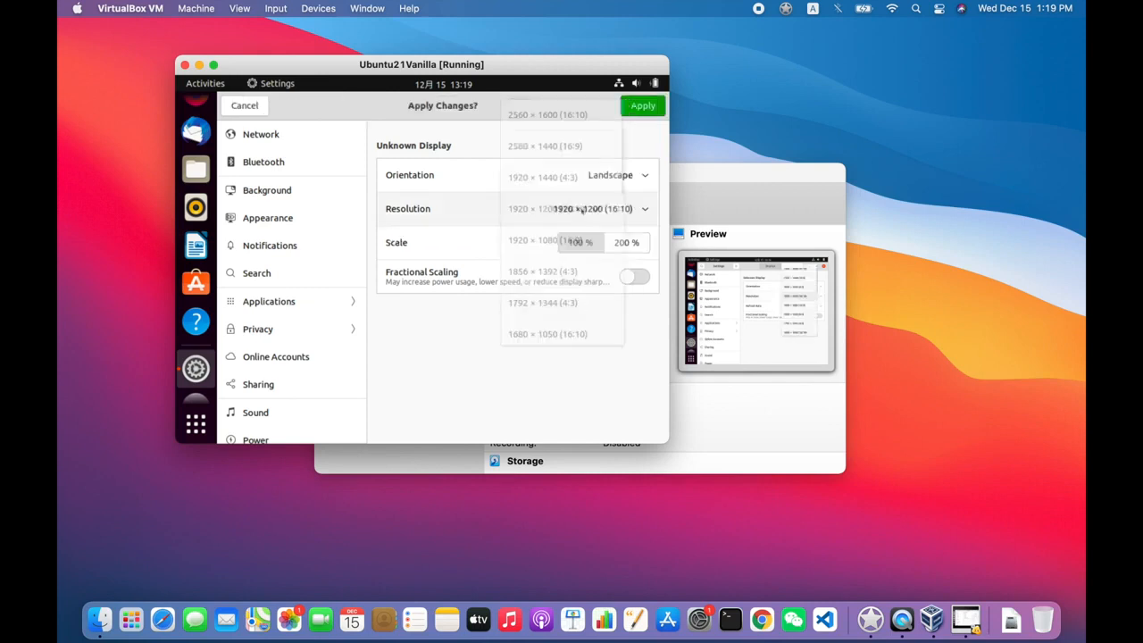
left_click(641, 106)
double_click(523, 65)
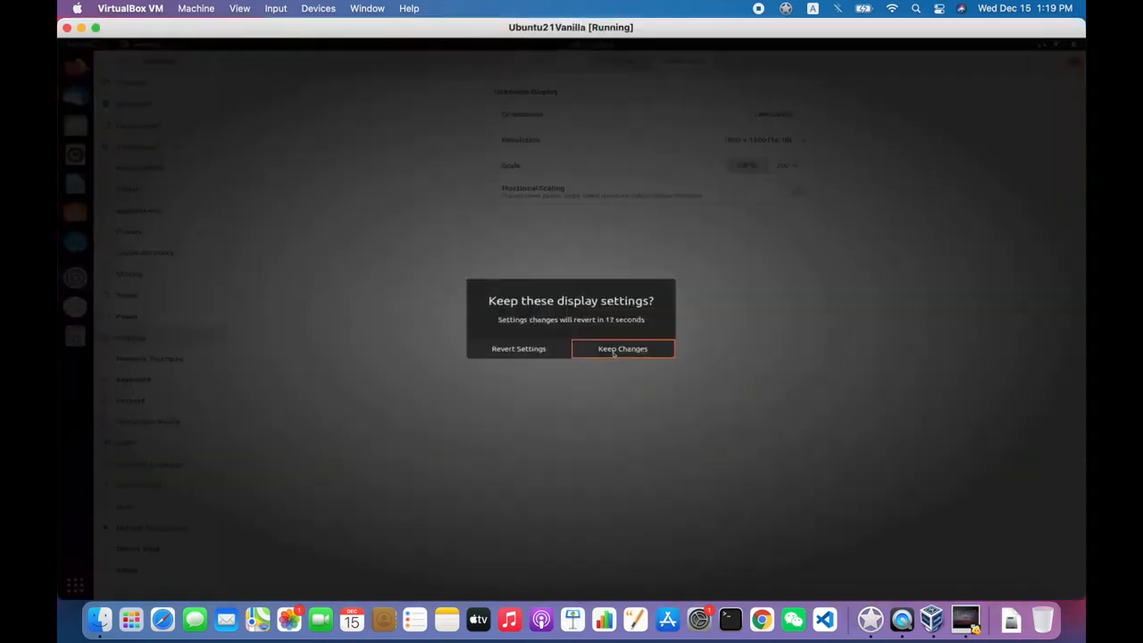
left_click(613, 352)
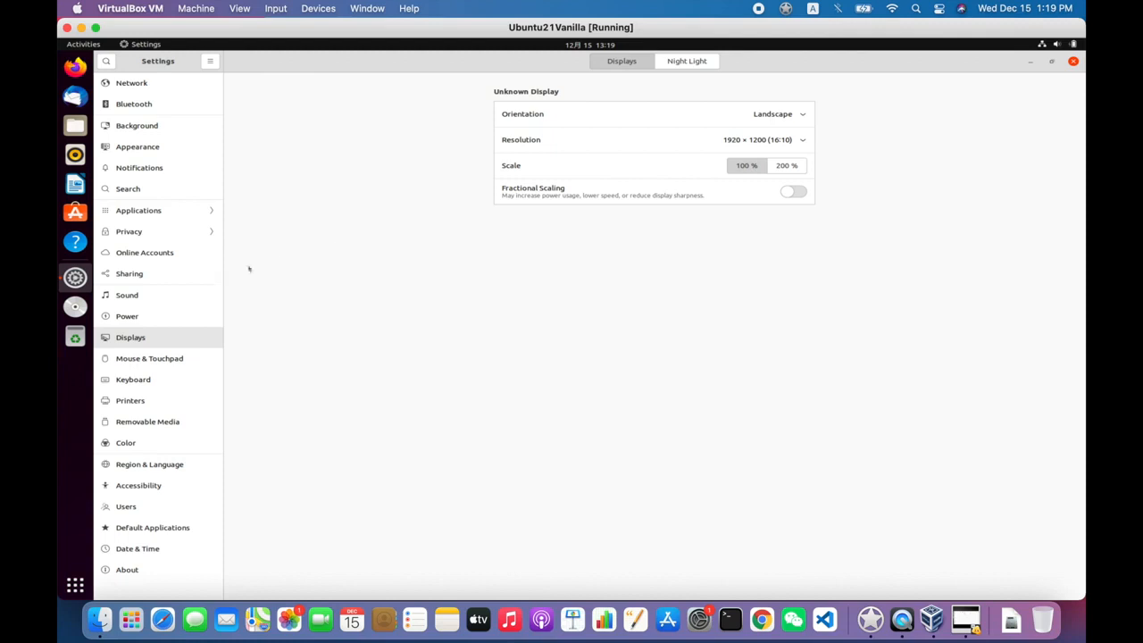
- Switch the resolution to 1920 × 1080 (16:9), apply it and keep the changes
left_click(802, 140)
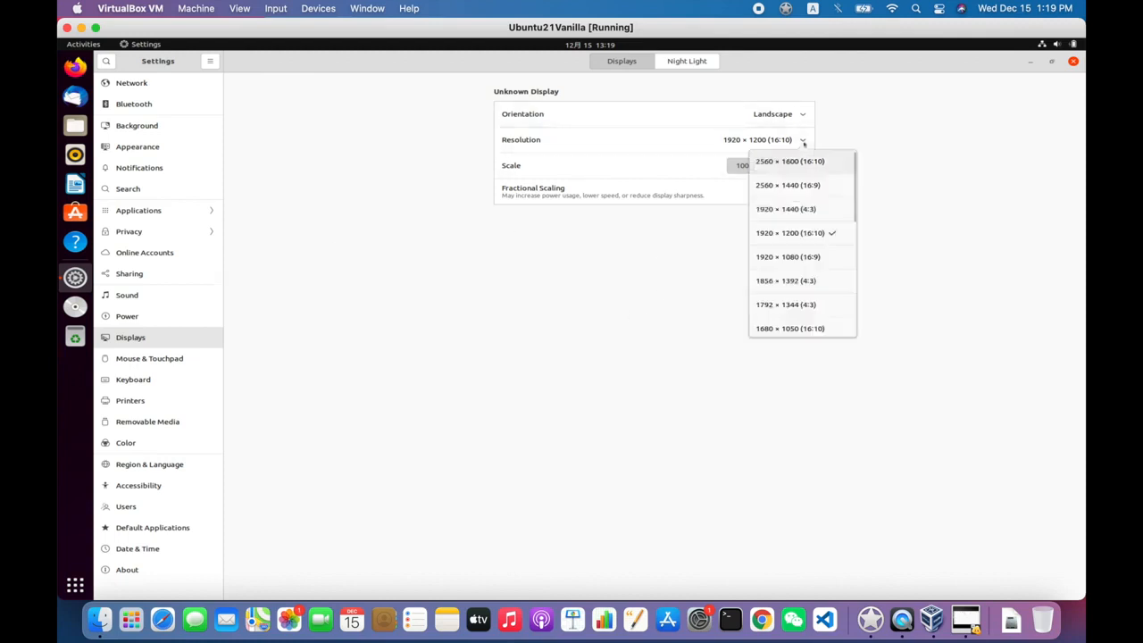
left_click(793, 256)
left_click(1059, 64)
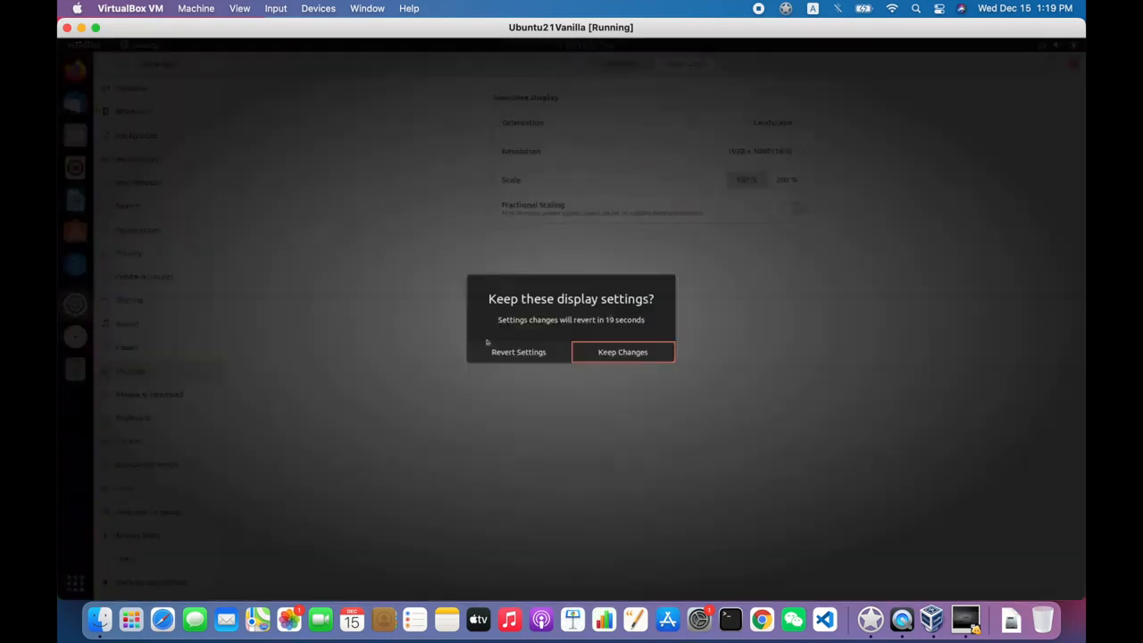
left_click(610, 357)
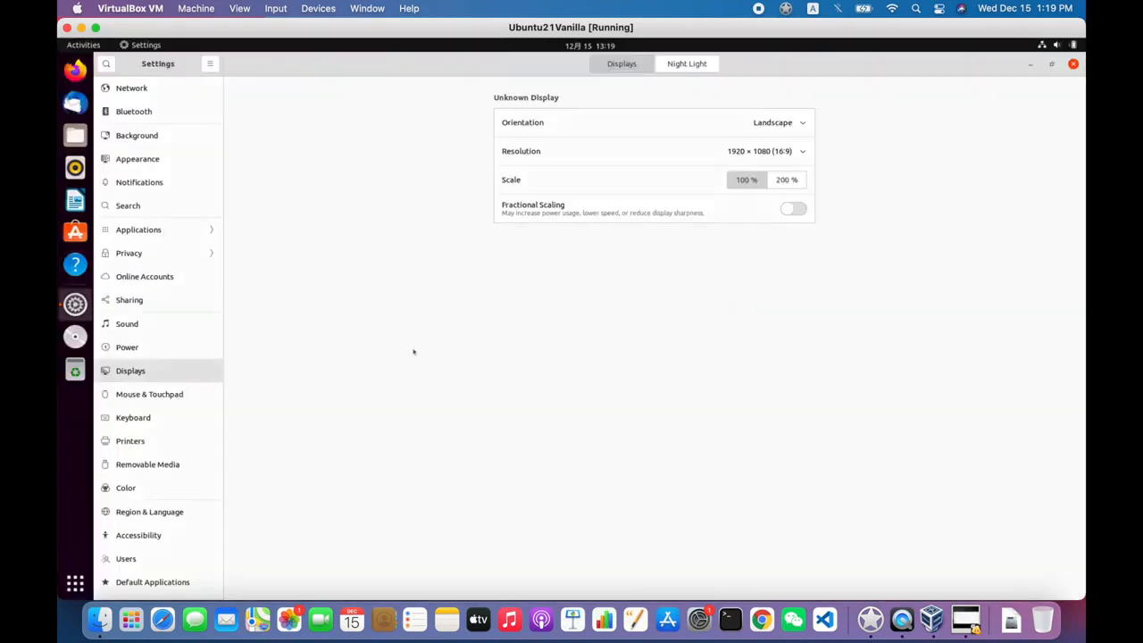
left_click(140, 46)
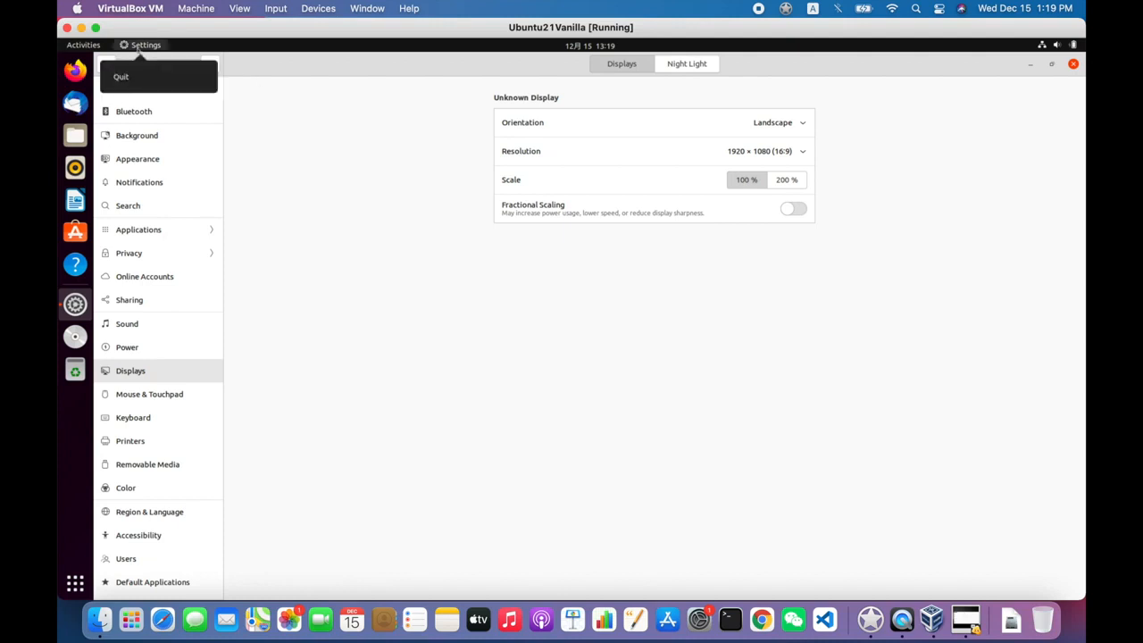
left_click(139, 49)
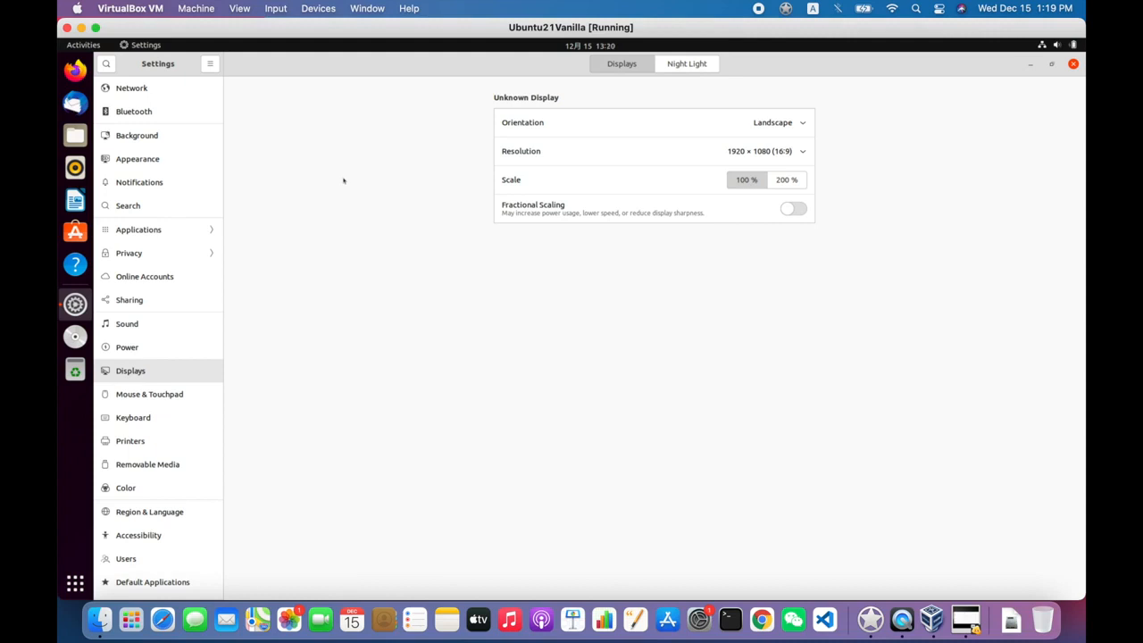
- Launch Terminal from Activities and run lsmod to list loaded kernel modules
left_click(90, 46)
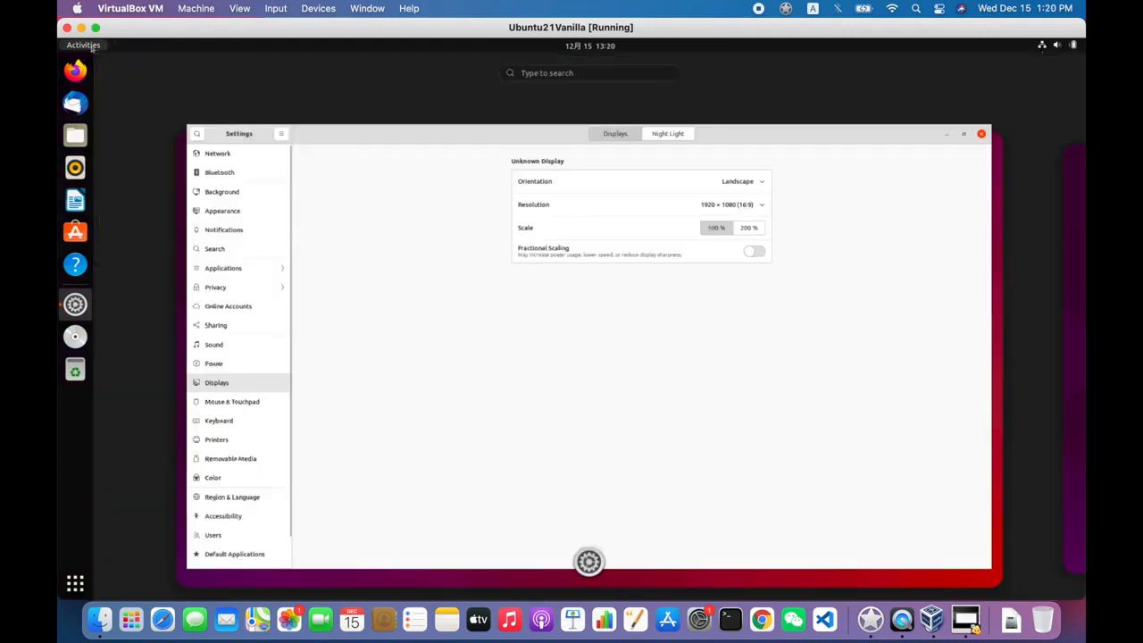
type("term")
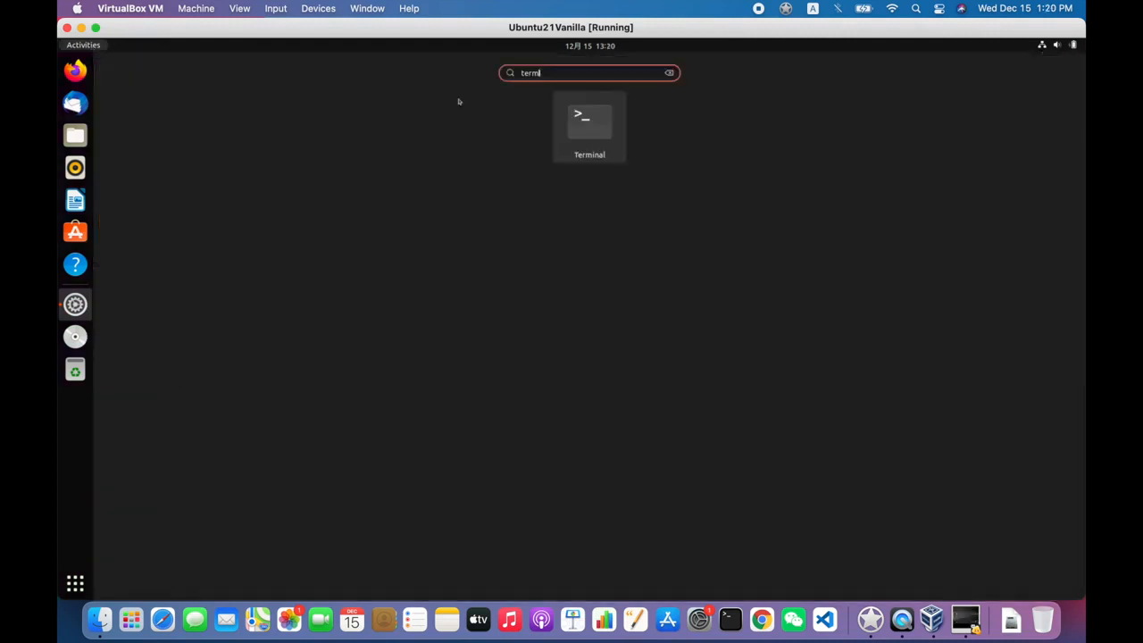
left_click(600, 134)
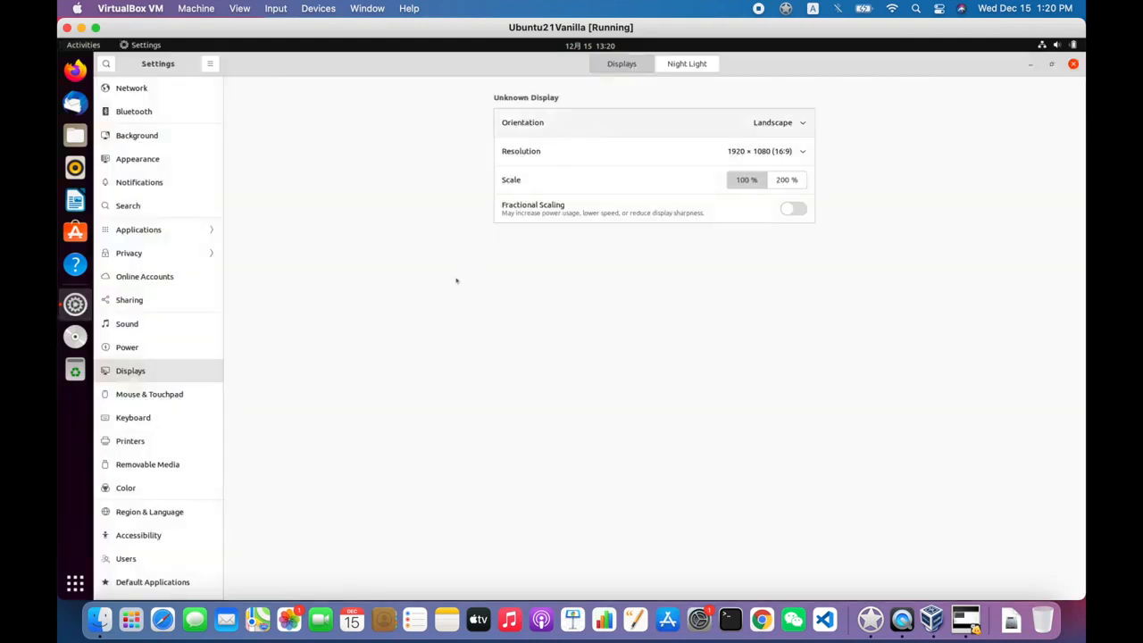
type("lsmod")
key("Return")
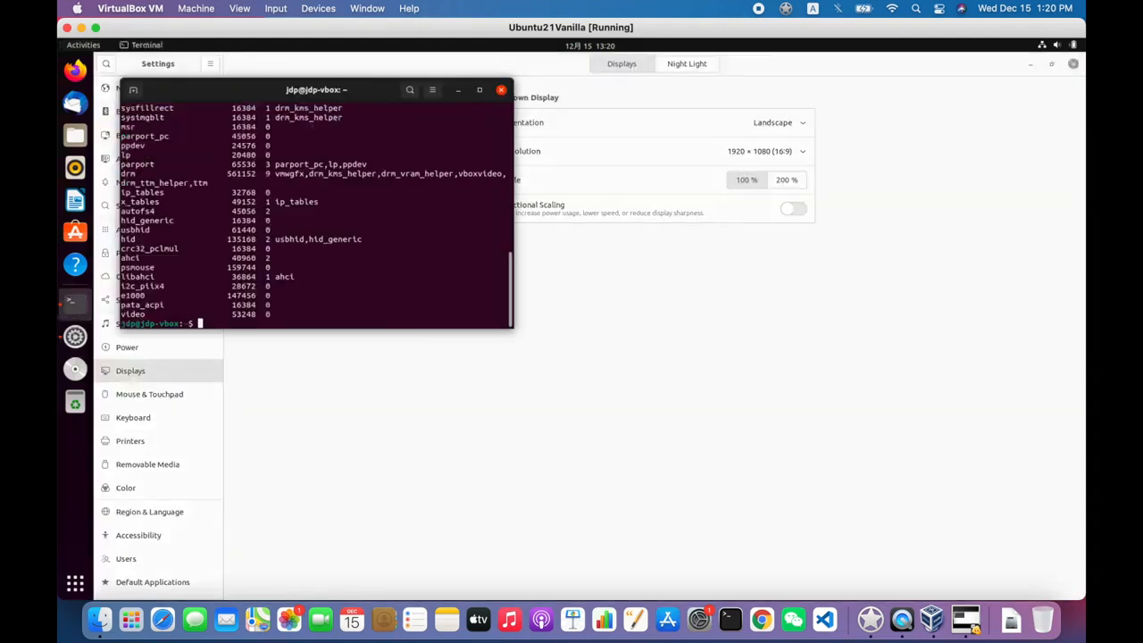
- Run lsmod | grep -i vbox and highlight the vboxguest and vboxvideo module lines
type("lsmod | ")
type("grep -i v")
type("box")
key("Return")
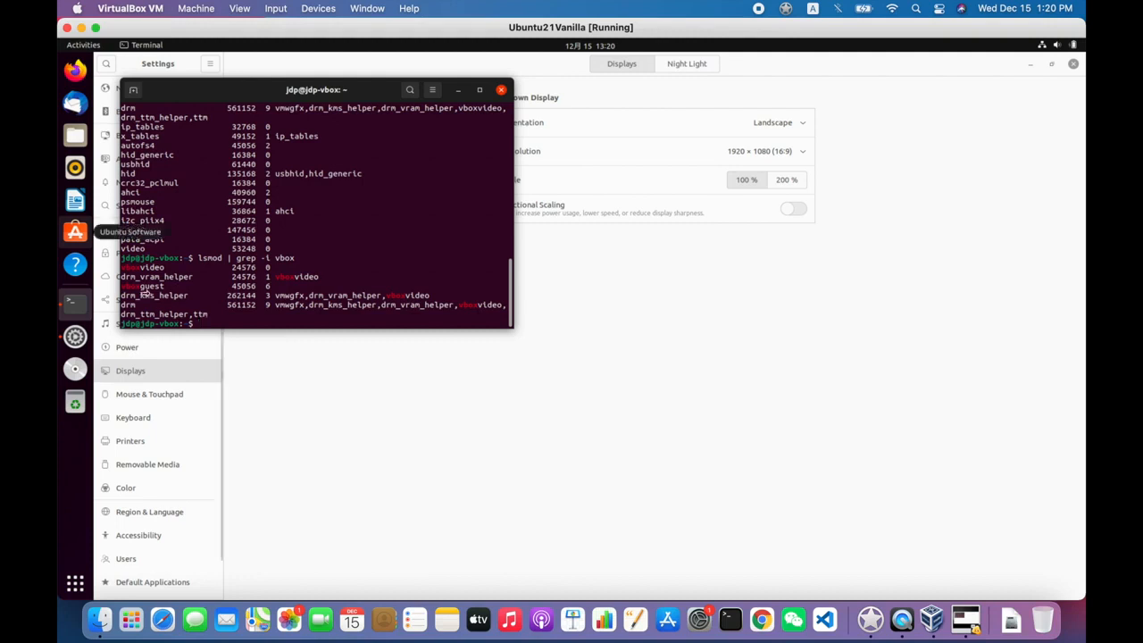
left_click_drag(140, 287, 256, 286)
left_click_drag(347, 277, 501, 90)
scroll(313, 214, "up", 15)
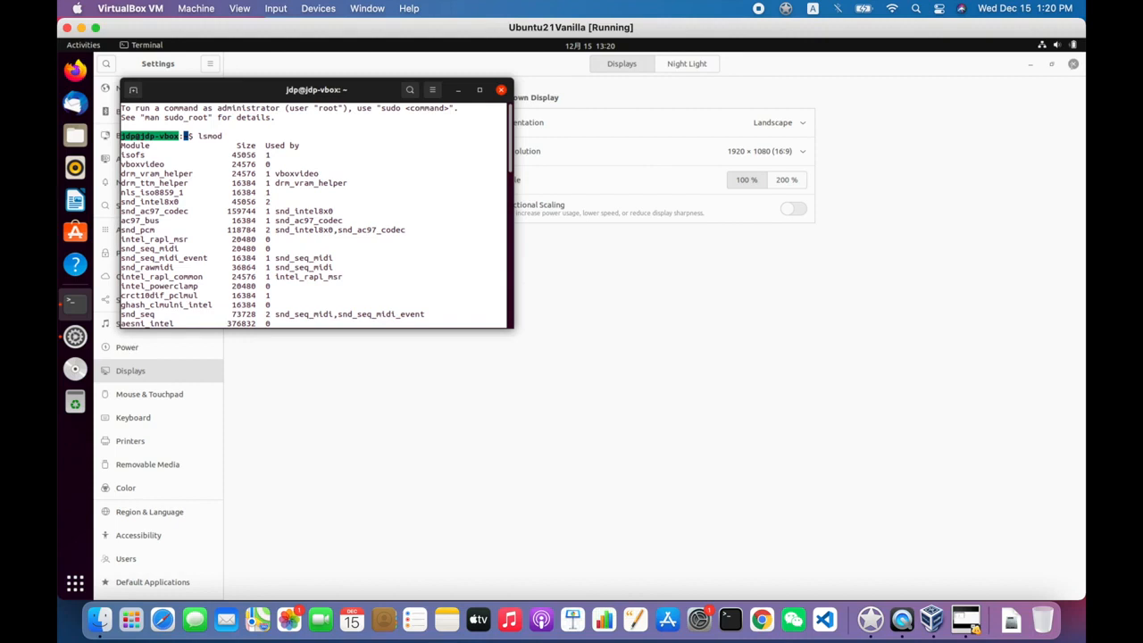
left_click_drag(946, 239, 947, 239)
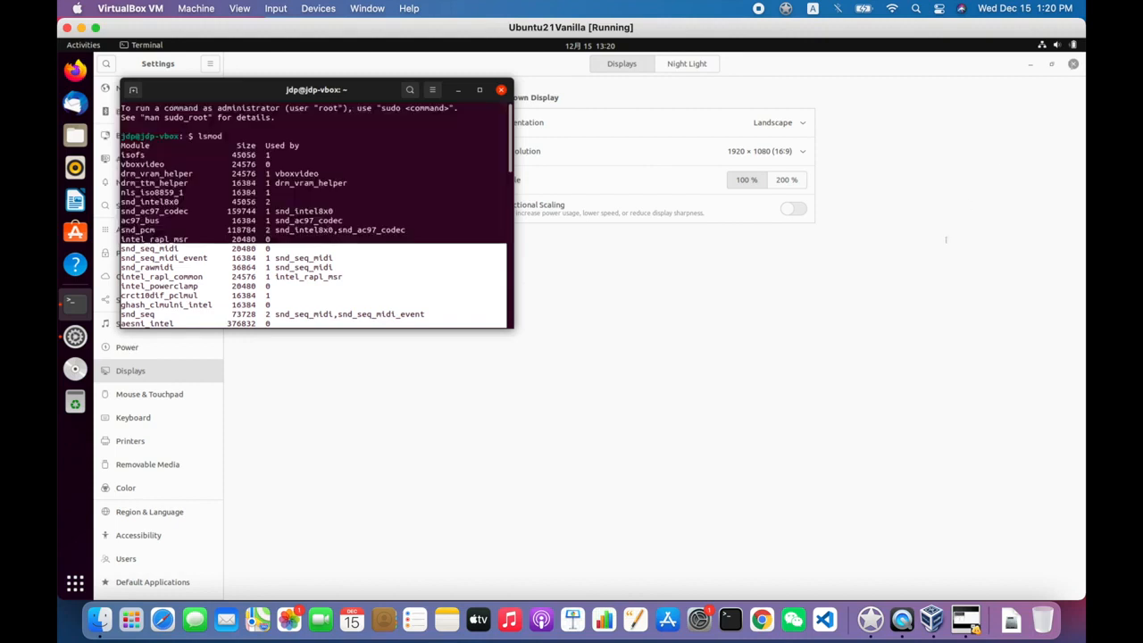
left_click_drag(946, 240, 363, 187)
left_click_drag(278, 354, 316, 104)
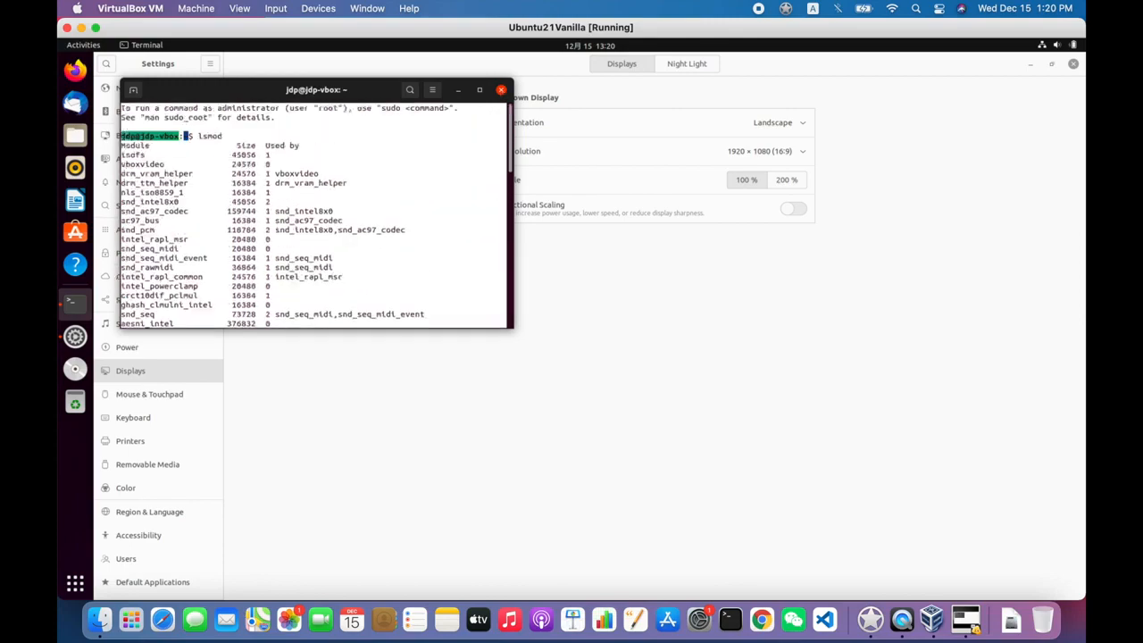